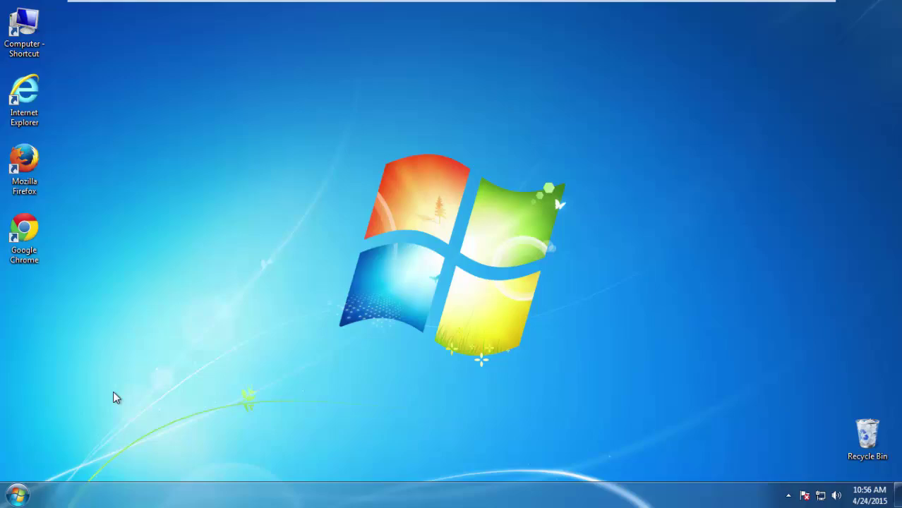
- Open Programs and Features from Control Panel, sort by Installed On, and right-click DealNoDeal
left_click(17, 497)
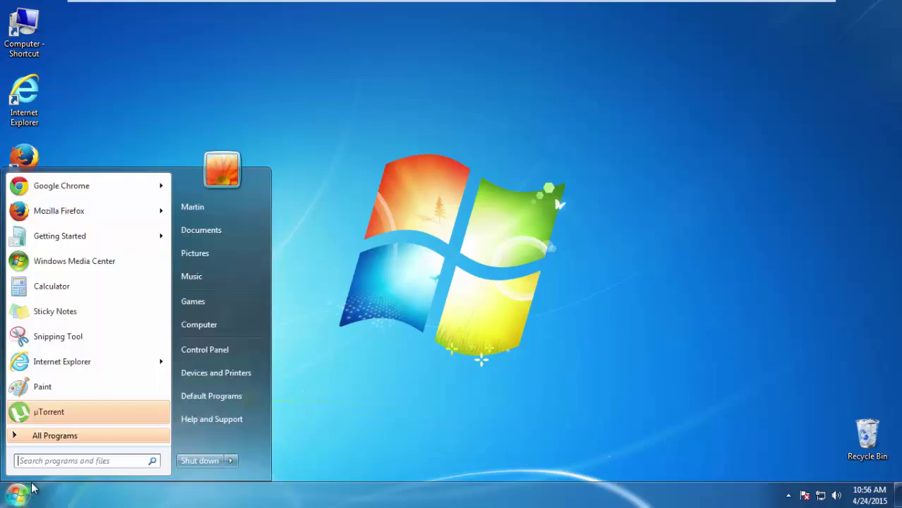
left_click(211, 356)
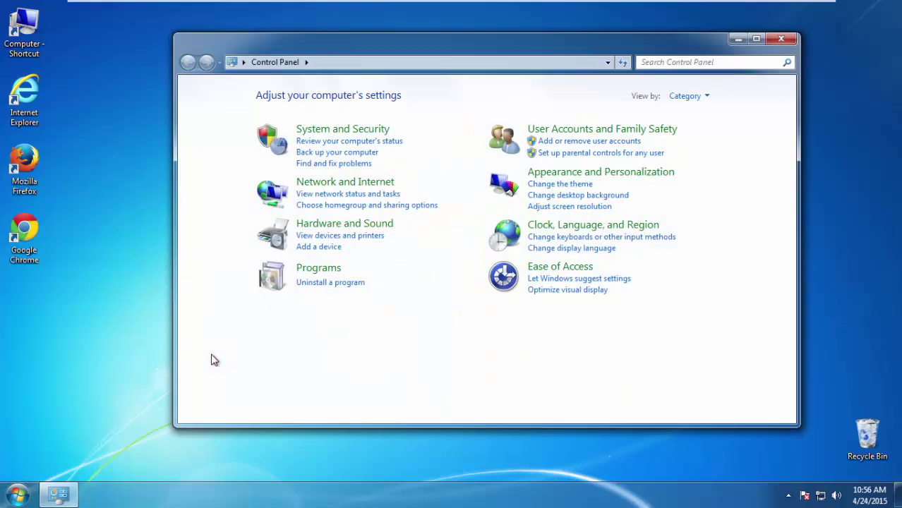
left_click(332, 284)
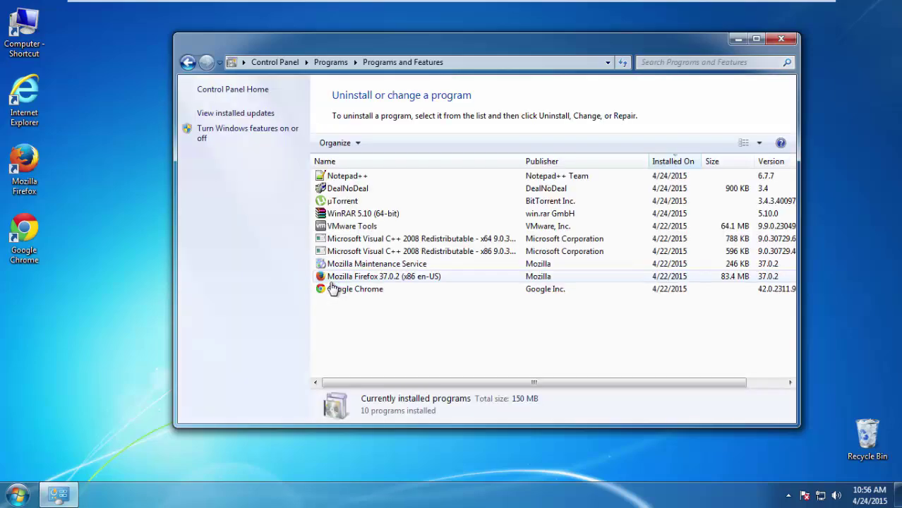
left_click(670, 162)
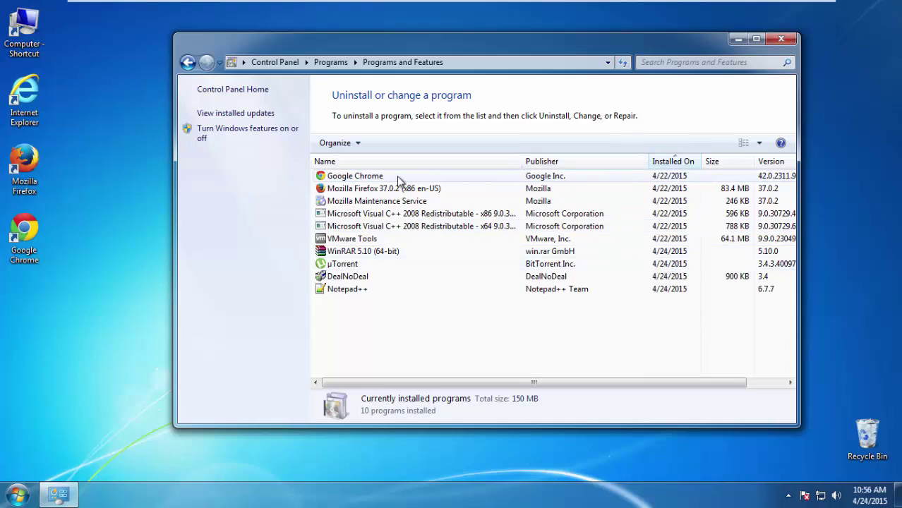
left_click(349, 279)
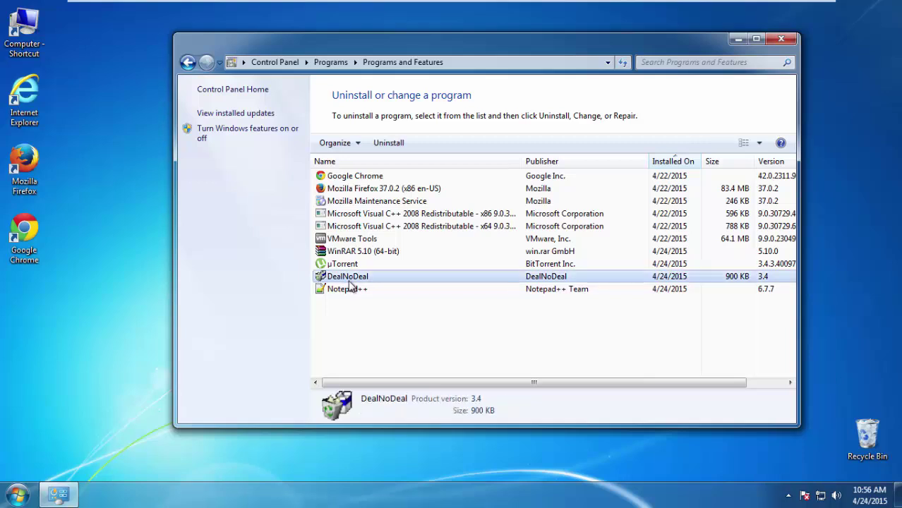
right_click(350, 282)
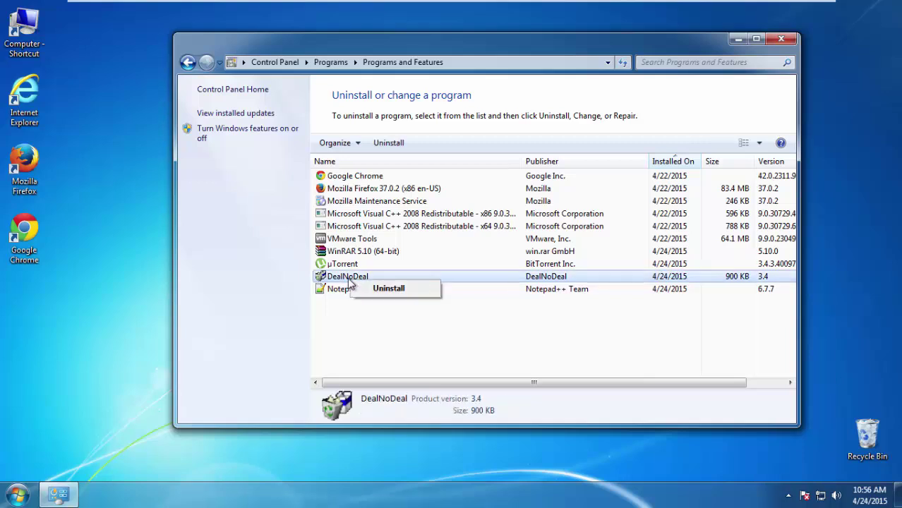
- Run DealNoDeal's uninstaller to completion and close Programs and Features
left_click(381, 289)
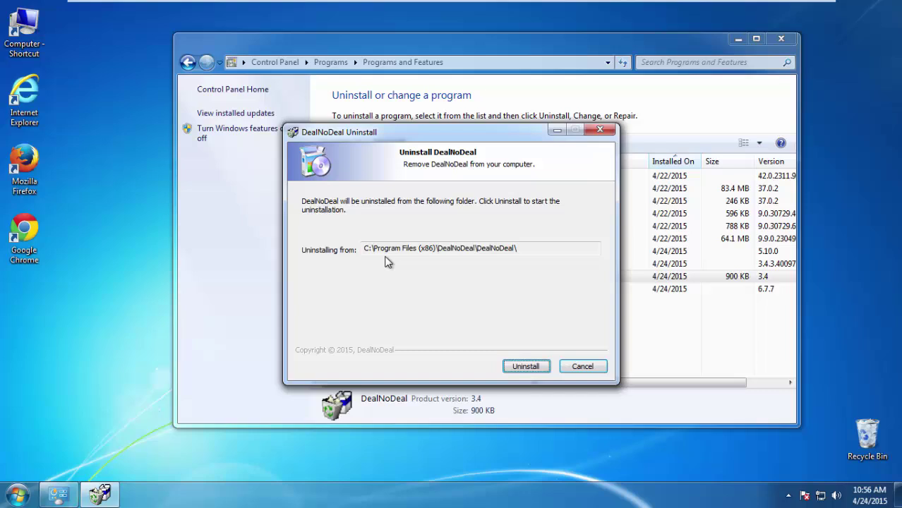
left_click(524, 367)
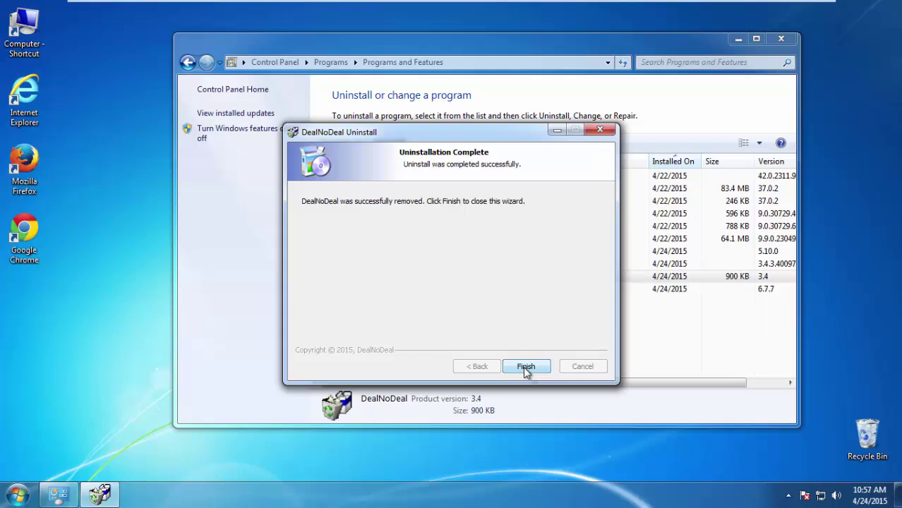
left_click(524, 367)
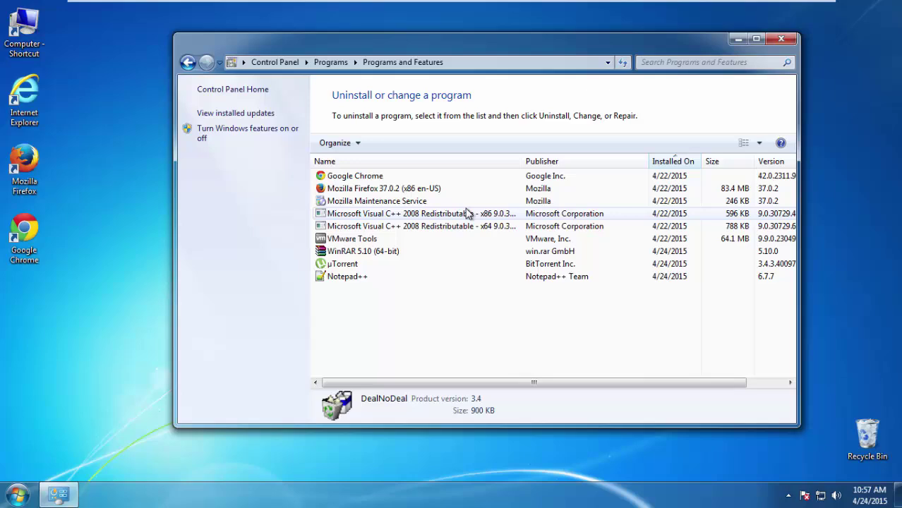
left_click(784, 40)
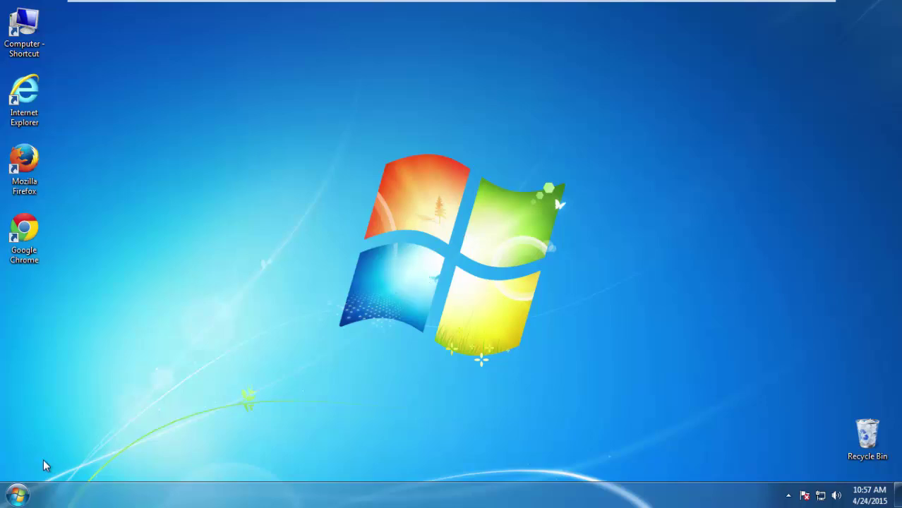
- Restart Windows and pick Safe Mode from the F8 advanced boot options
left_click(4, 500)
mouse_move(231, 460)
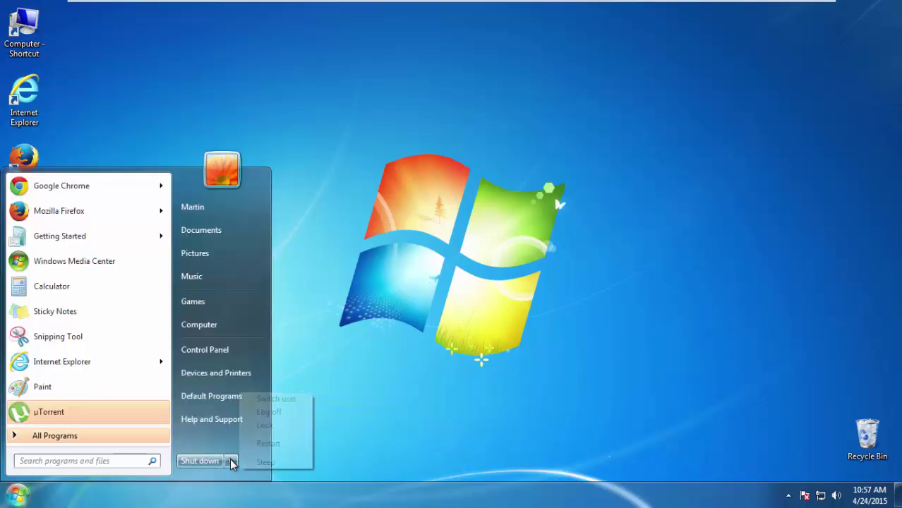
left_click(260, 444)
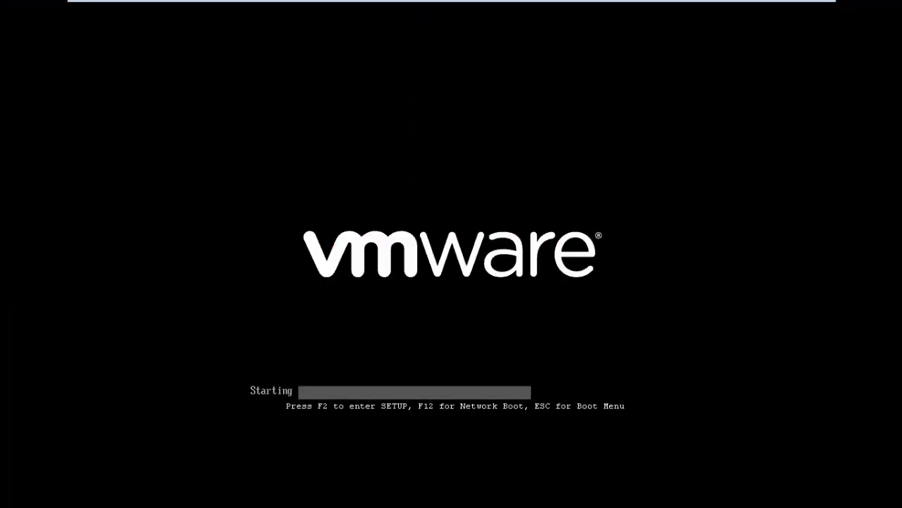
key("F8")
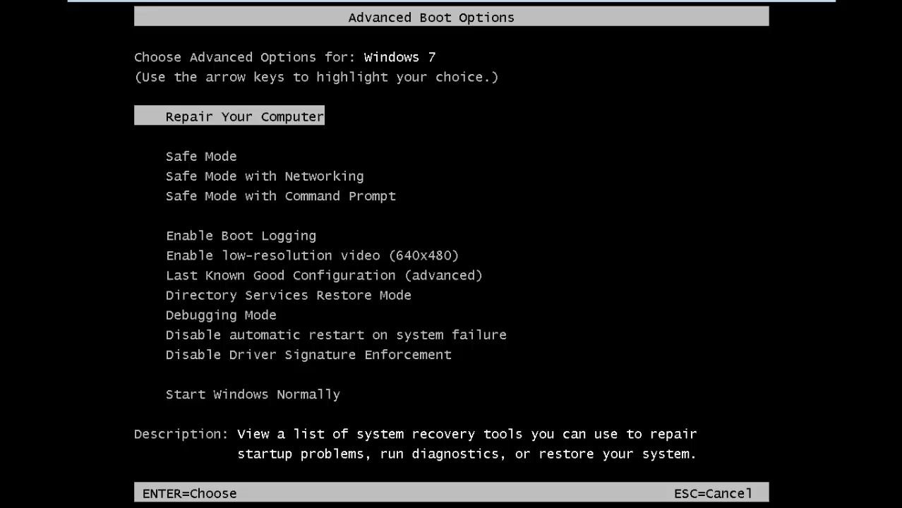
key("Down")
key("Return")
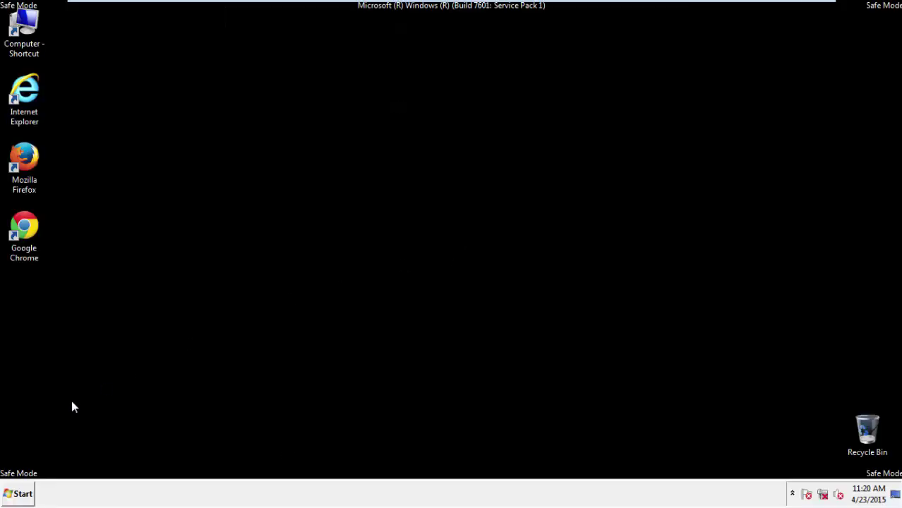
- Launch Registry Editor by searching 'regedit' from the Start menu
left_click(17, 494)
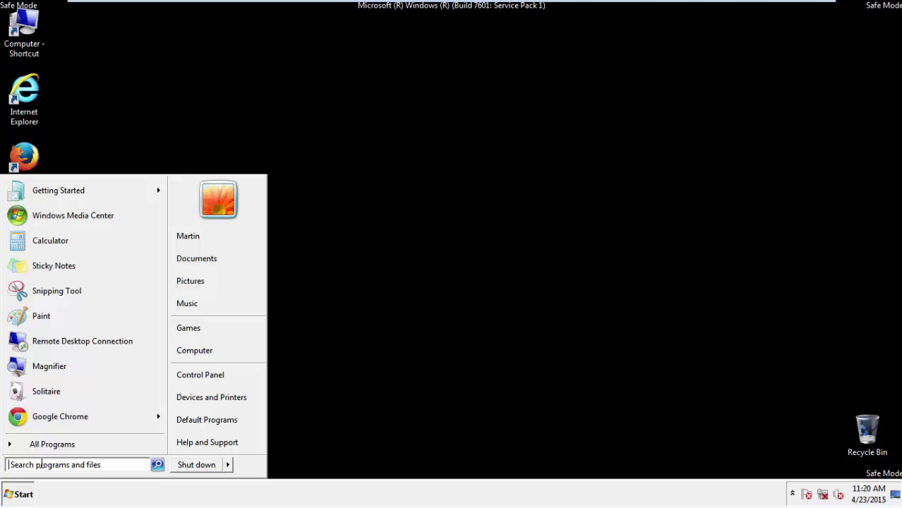
left_click(42, 464)
type("regedit")
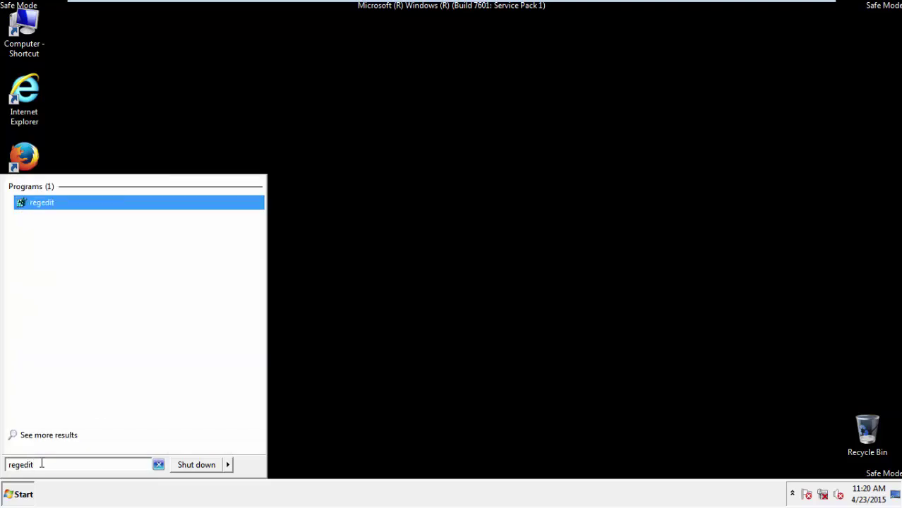
key("Return")
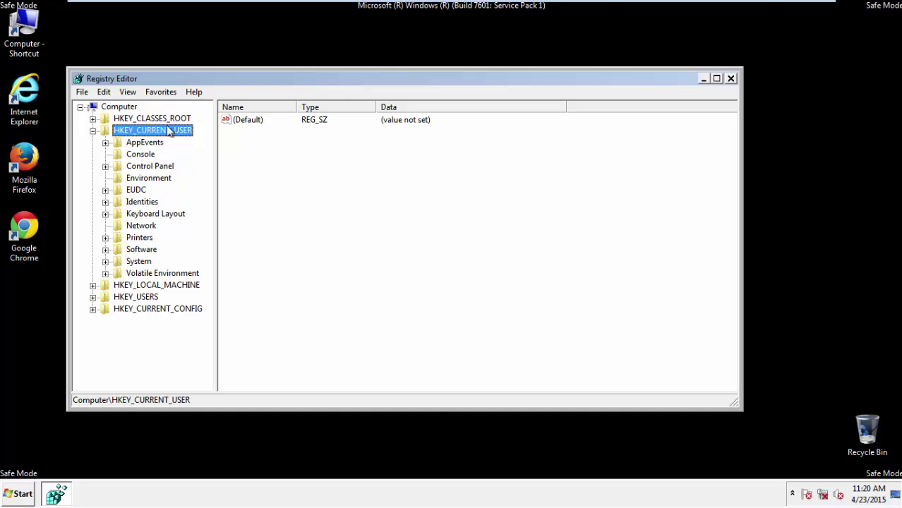
- Expand HKEY_CURRENT_USER > Software > Microsoft > Internet Explorer in the registry tree
left_click(92, 131)
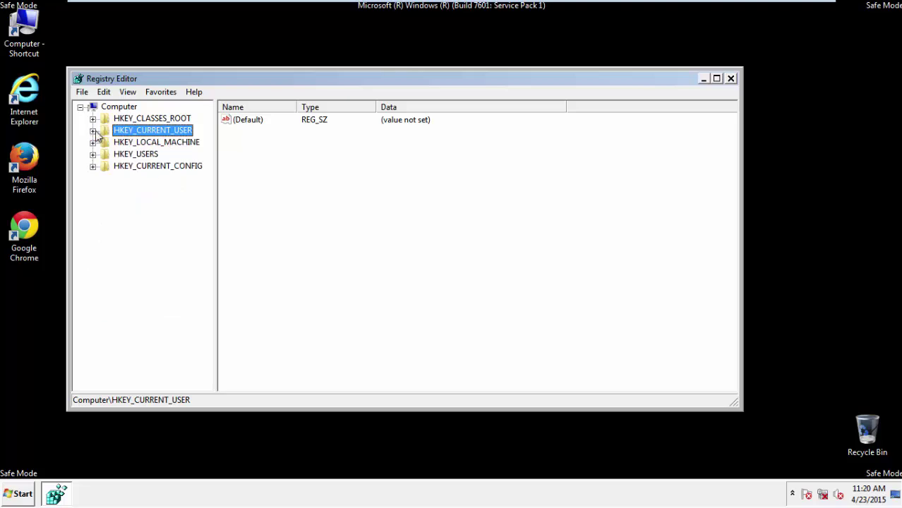
double_click(148, 132)
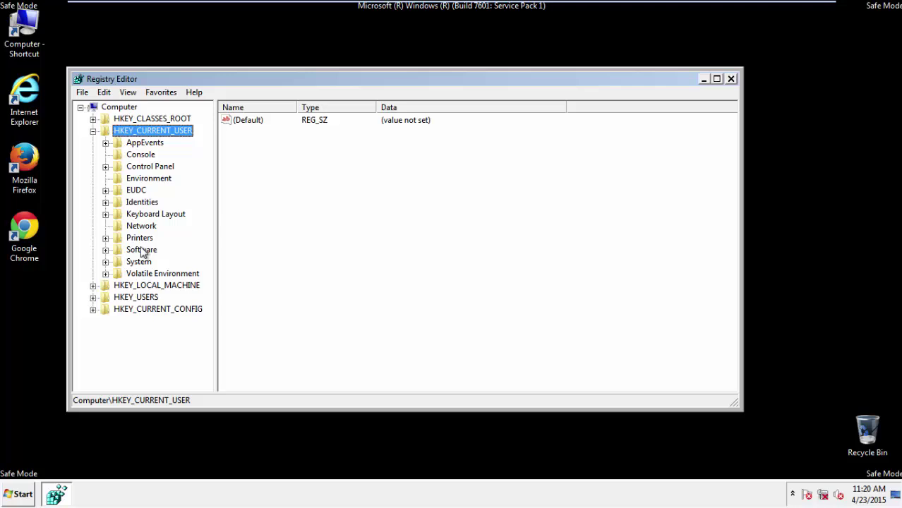
double_click(142, 250)
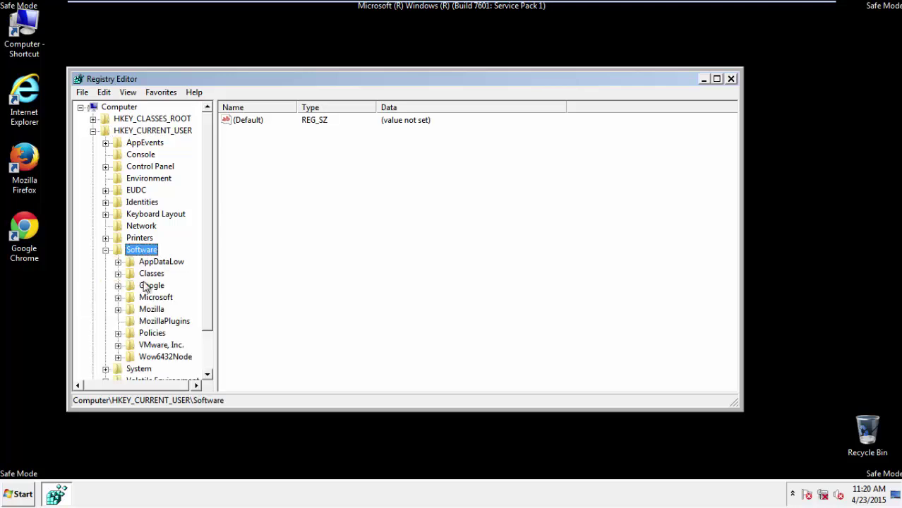
double_click(148, 298)
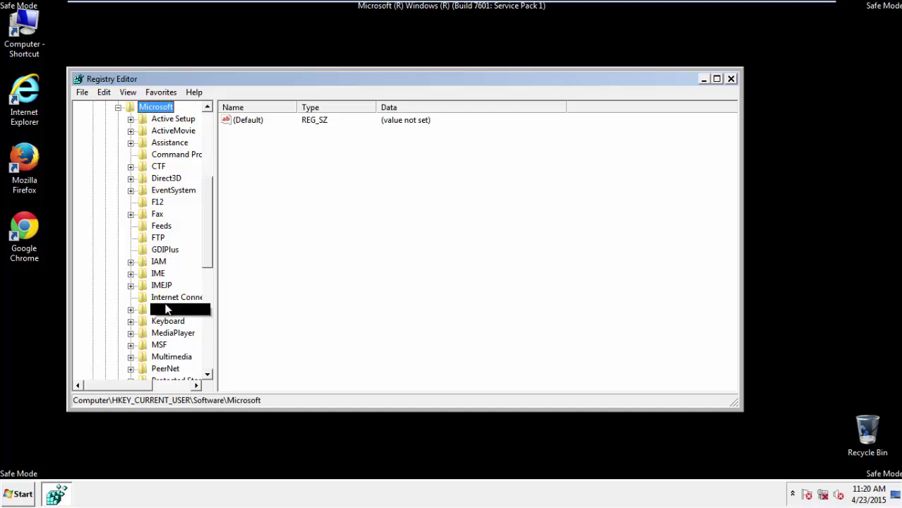
double_click(168, 314)
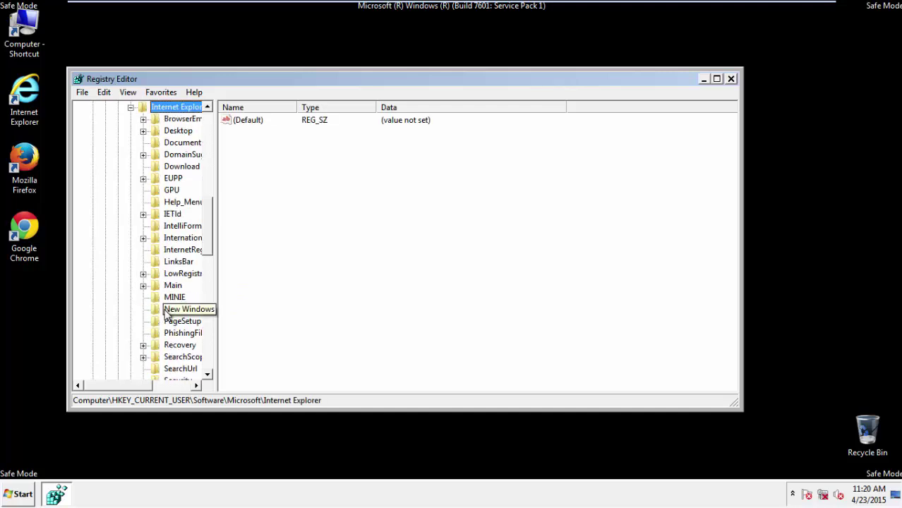
scroll(208, 247, "down", 2)
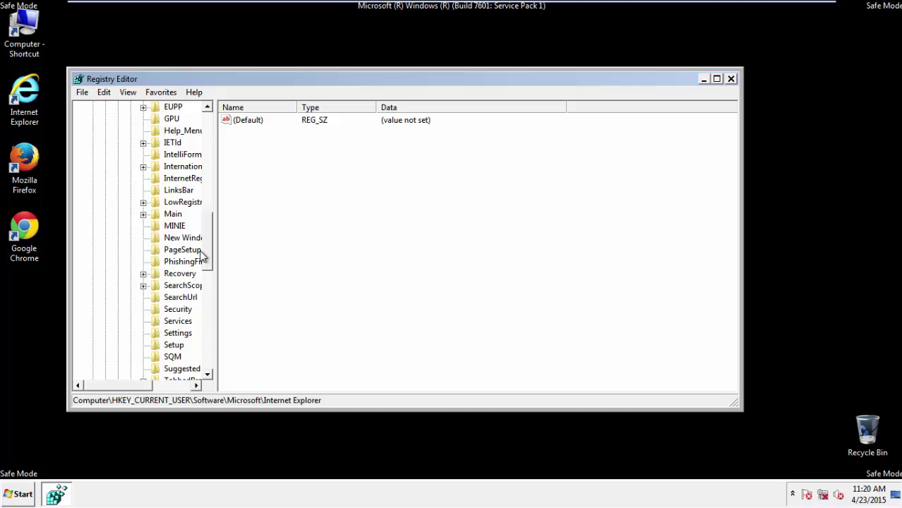
- Expand Internet Explorer's Main key to display its stored values
left_click(173, 215)
double_click(173, 215)
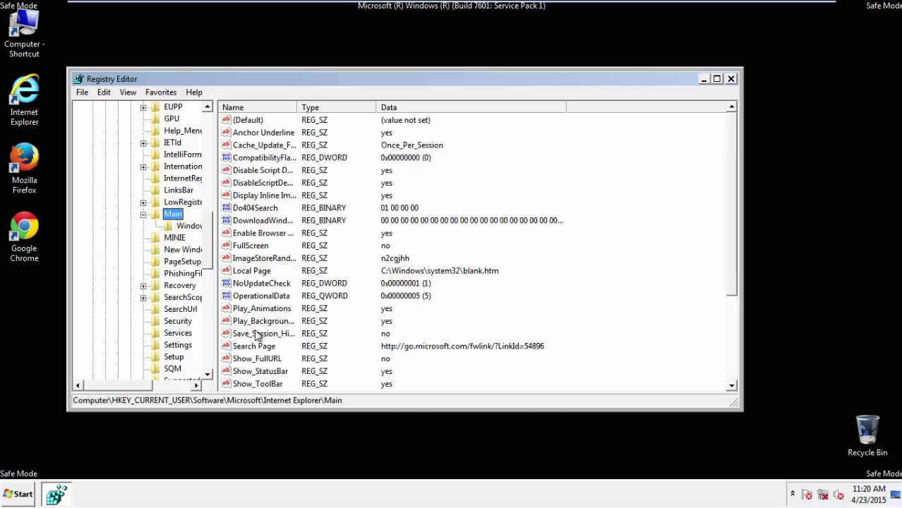
scroll(255, 341, "down", 3)
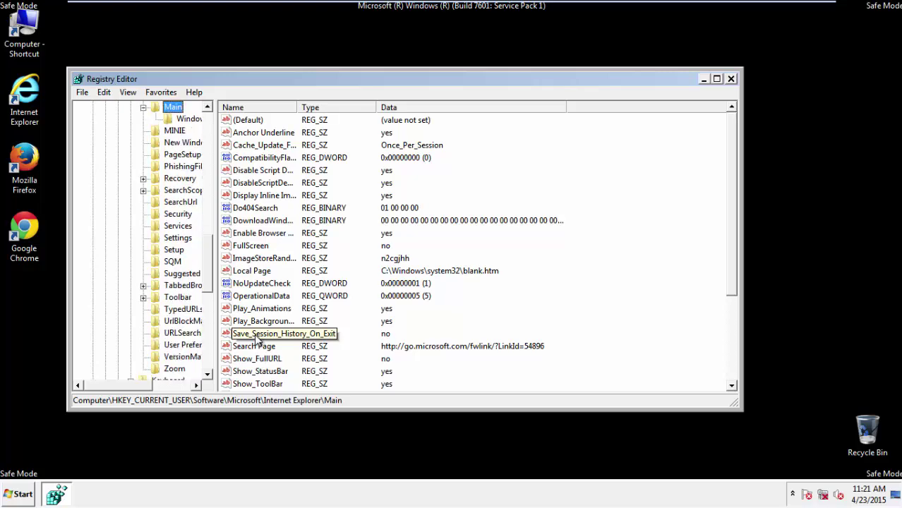
left_click_drag(733, 261, 727, 342)
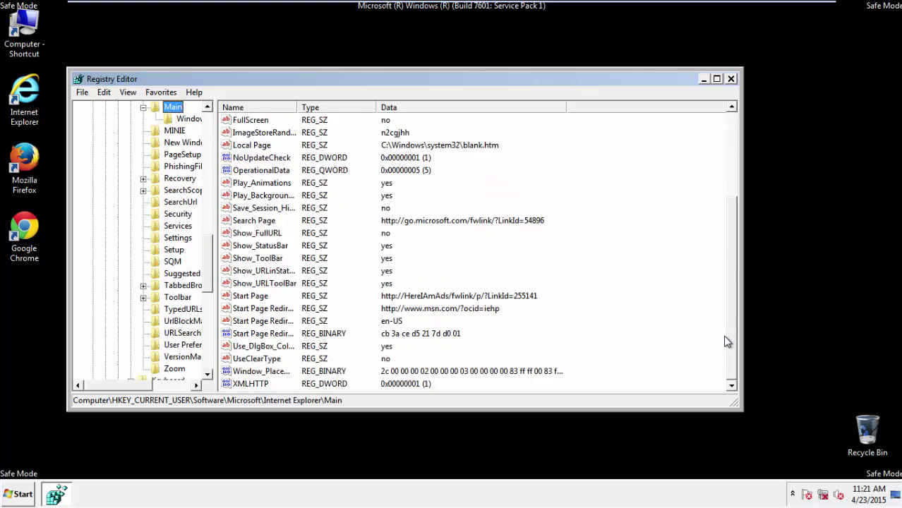
- Delete the adware Start Page value, confirm it, and close Registry Editor
left_click(255, 296)
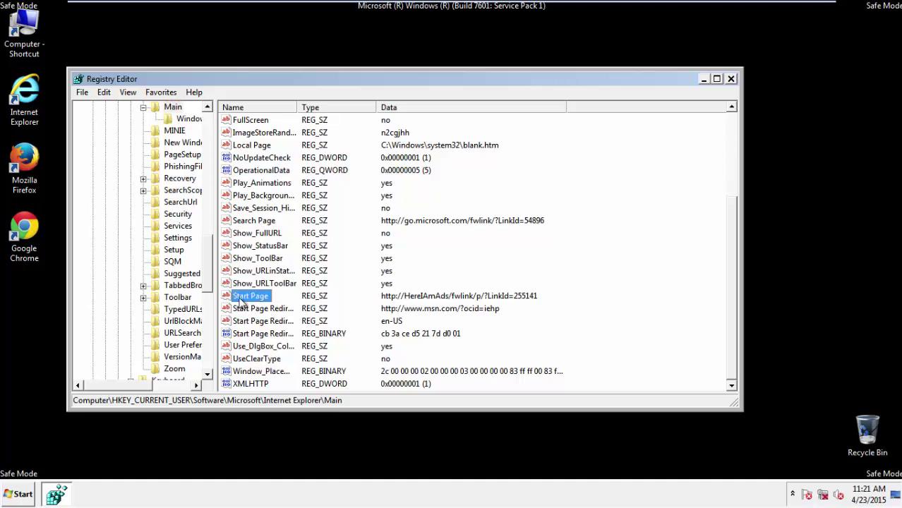
right_click(249, 301)
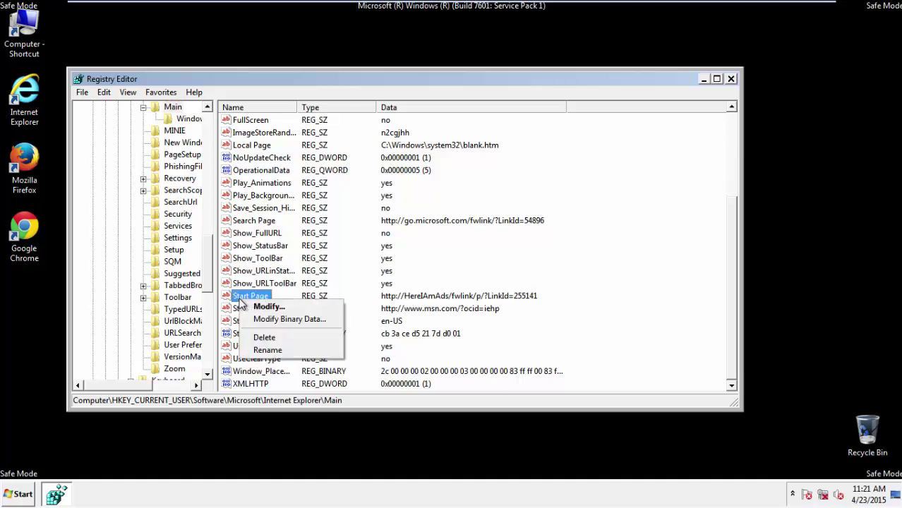
left_click(263, 337)
left_click(545, 246)
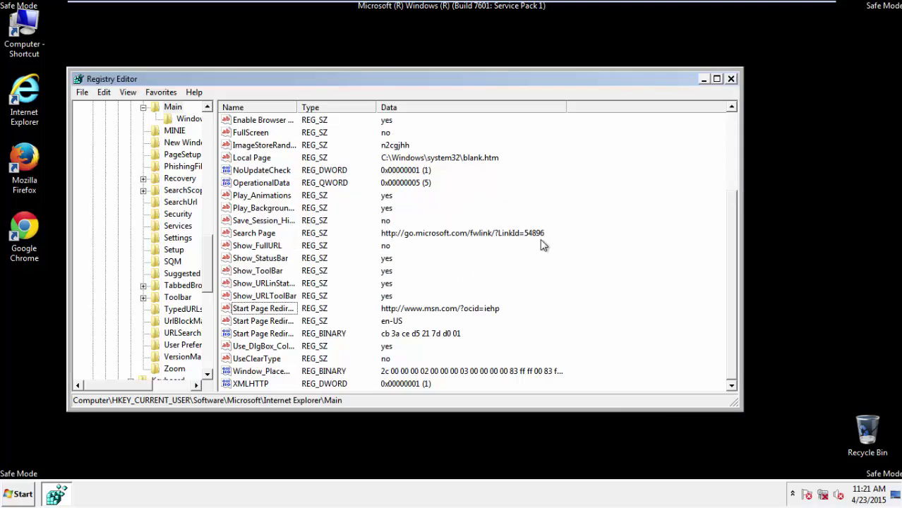
left_click(731, 78)
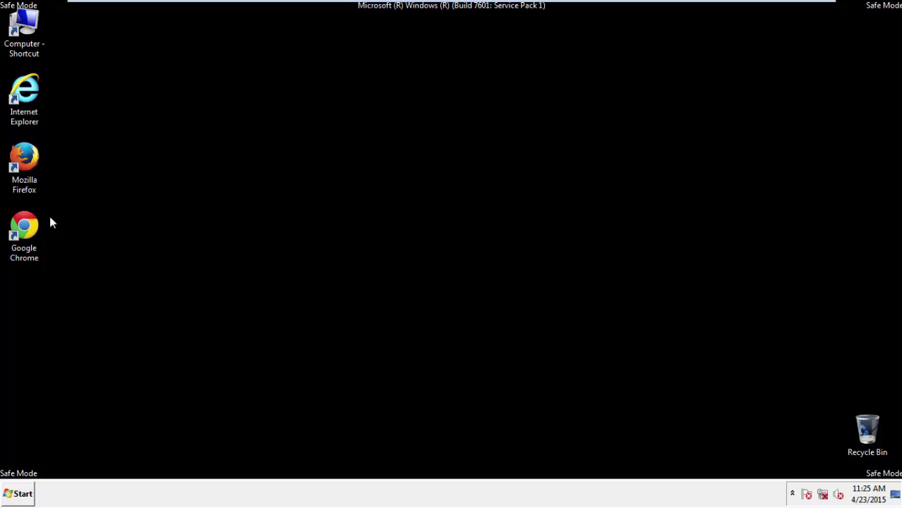
- Launch Firefox, decline the default-browser prompt, and toggle the Menu Bar off and back on
double_click(33, 164)
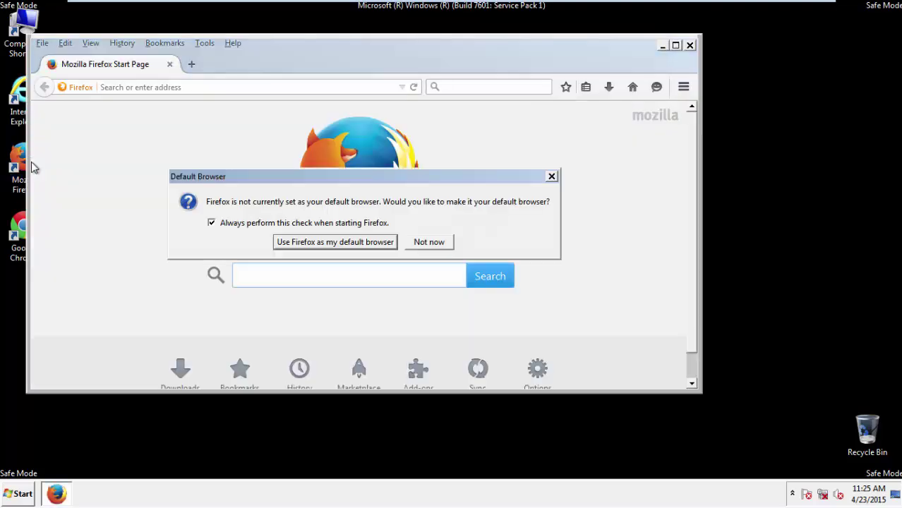
left_click(430, 242)
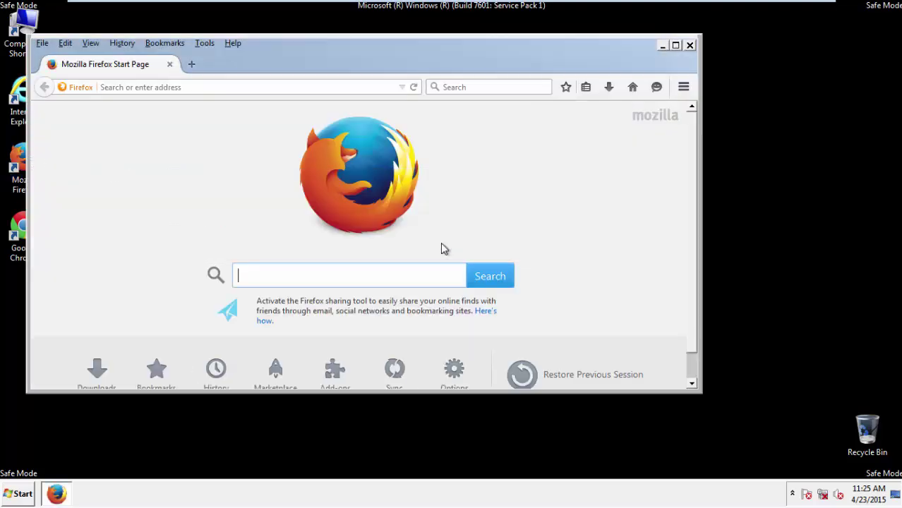
right_click(276, 54)
left_click(299, 106)
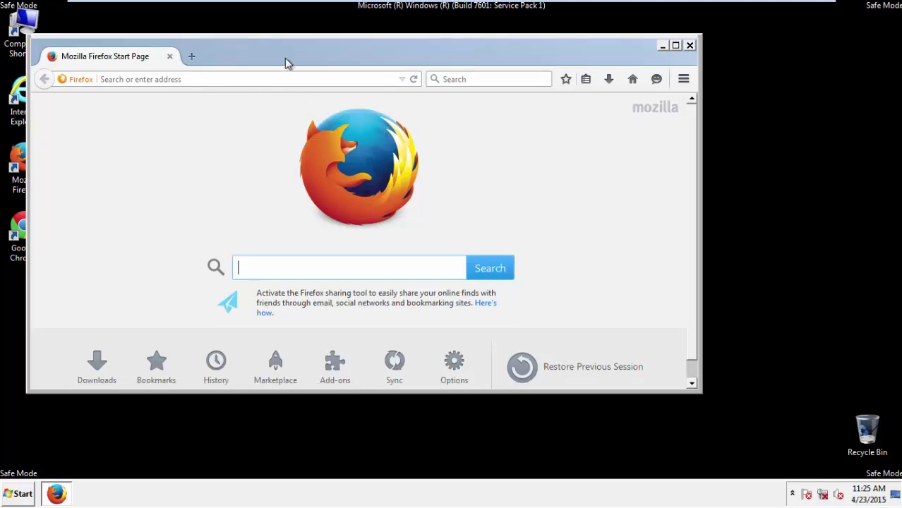
right_click(284, 62)
left_click(301, 108)
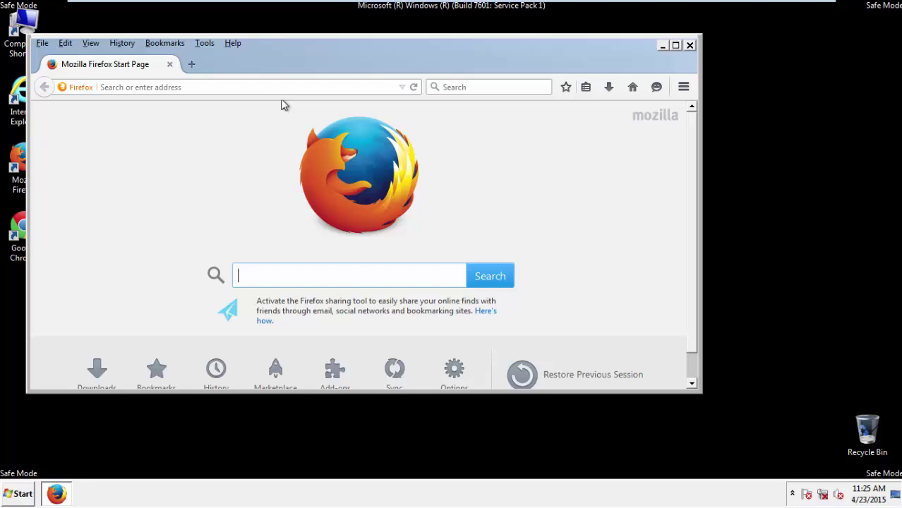
- Clear Firefox's recent history for Everything with offline data and site preferences included
left_click(125, 45)
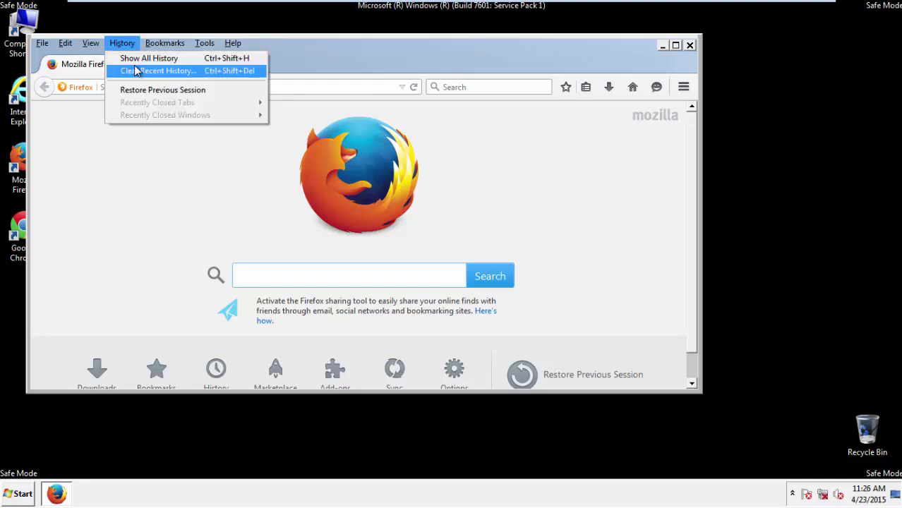
left_click(137, 72)
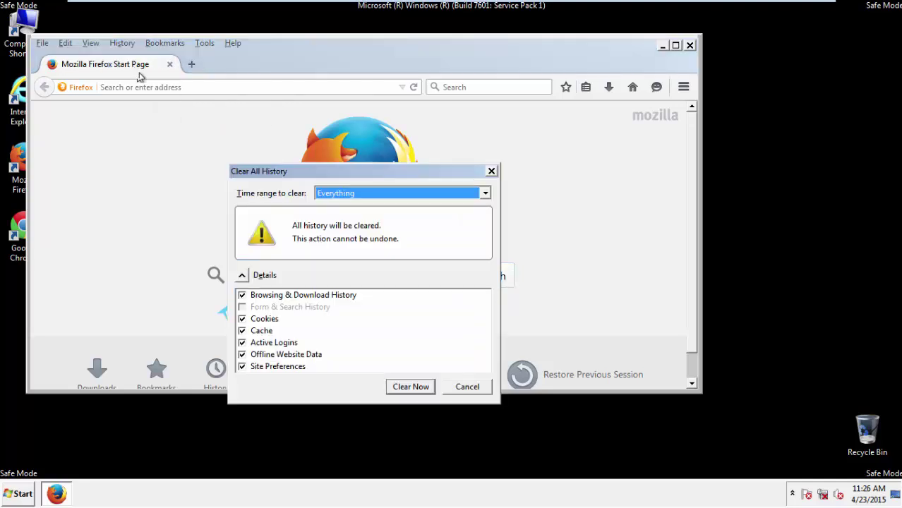
left_click(321, 197)
left_click(340, 265)
left_click(242, 355)
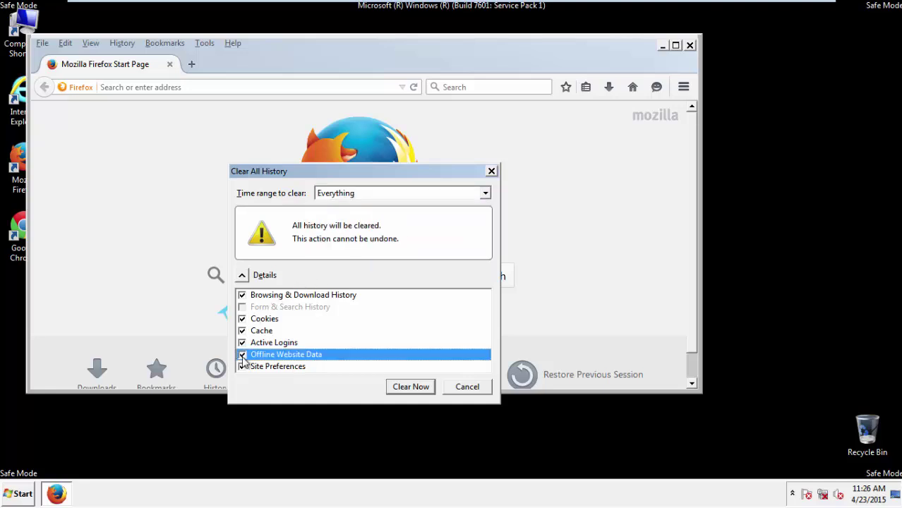
left_click(242, 366)
left_click(242, 366)
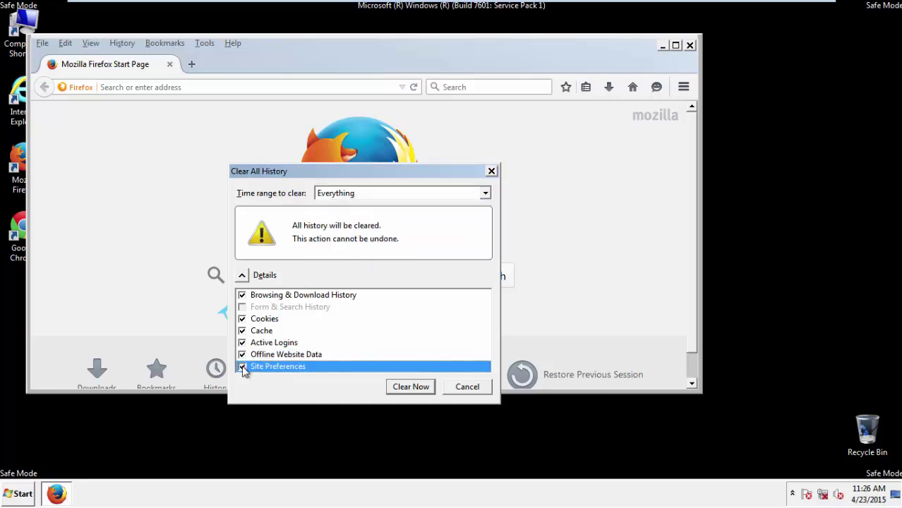
left_click(408, 389)
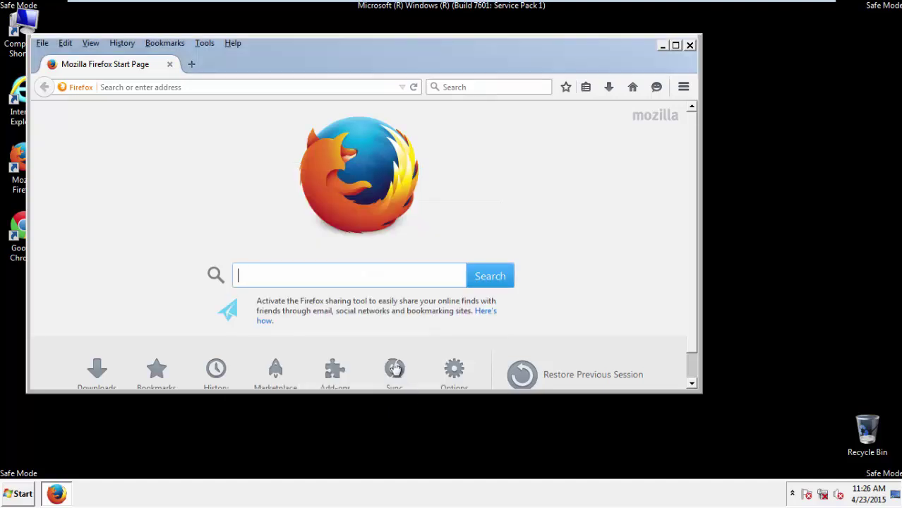
- Refresh Firefox from Troubleshooting Information, finish the import wizard, skip the default prompt, and close it
left_click(233, 44)
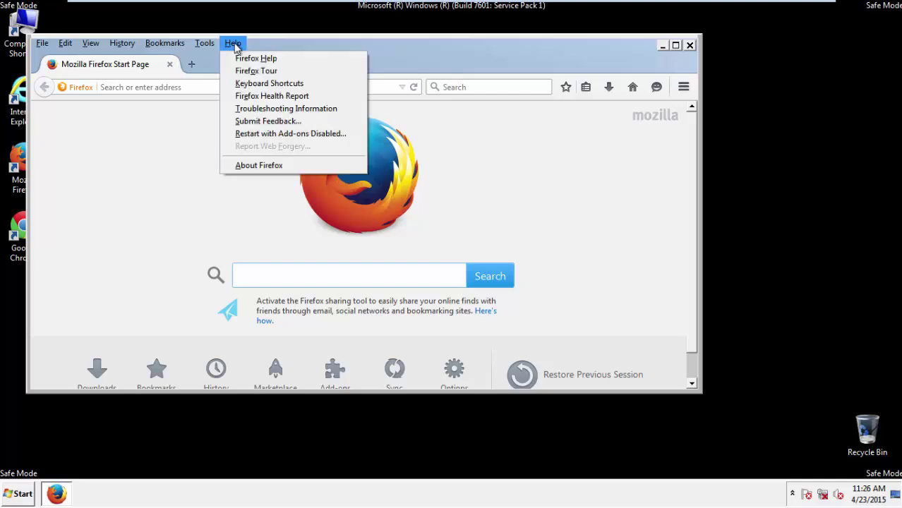
left_click(261, 109)
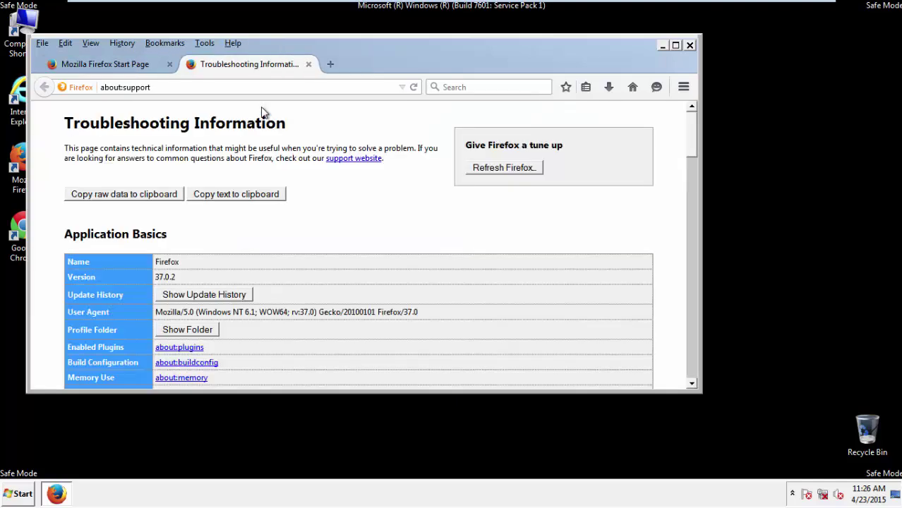
left_click(523, 172)
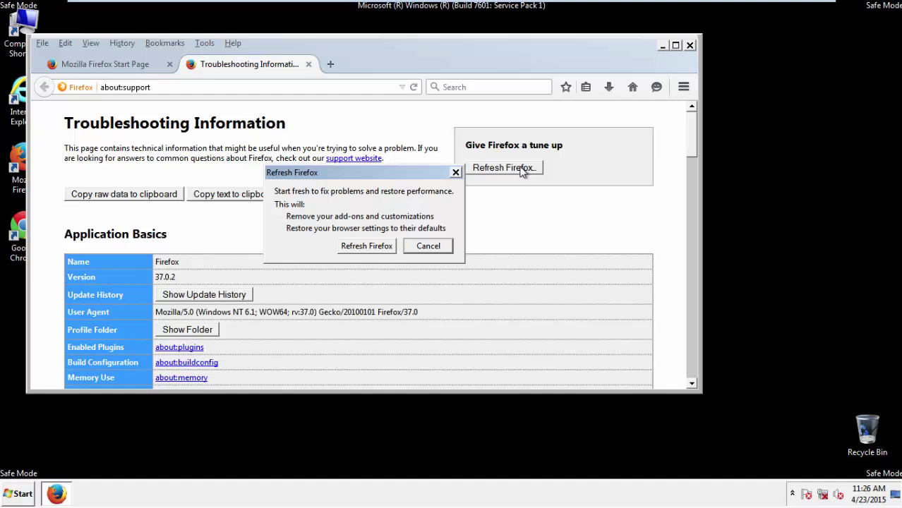
left_click(367, 246)
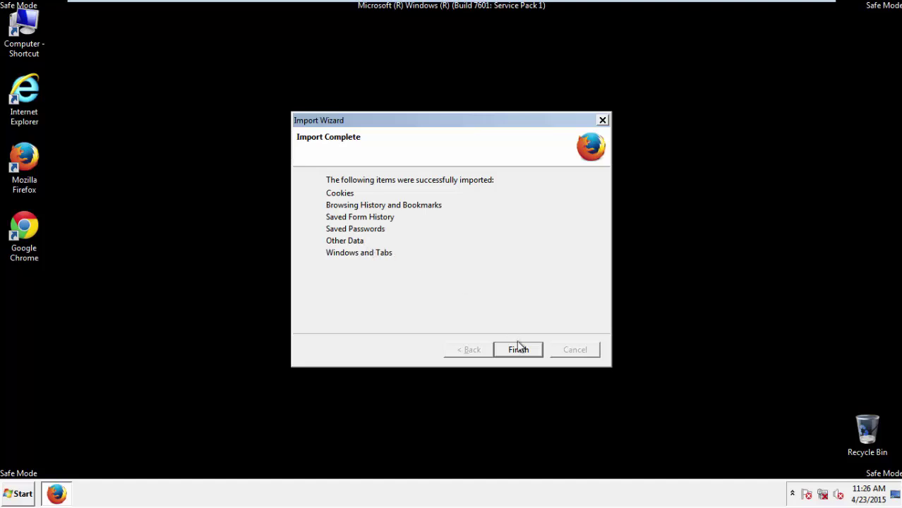
left_click(519, 350)
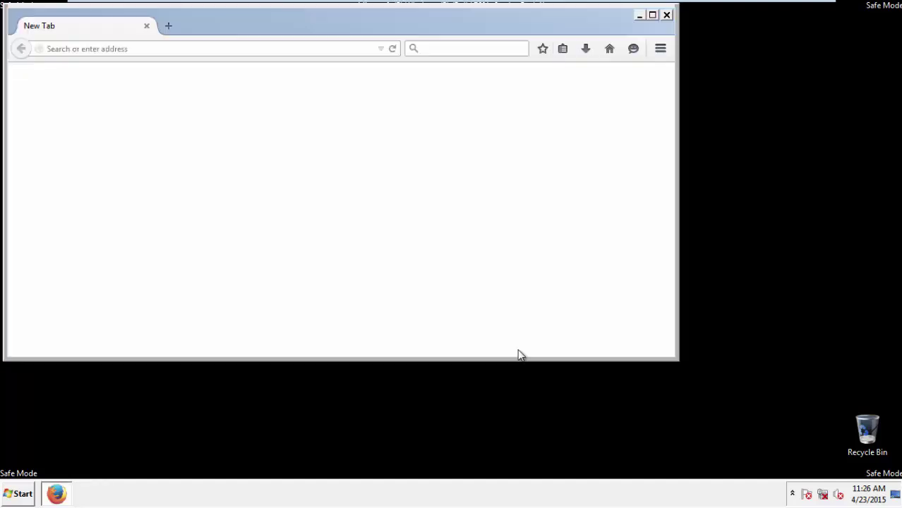
left_click(407, 210)
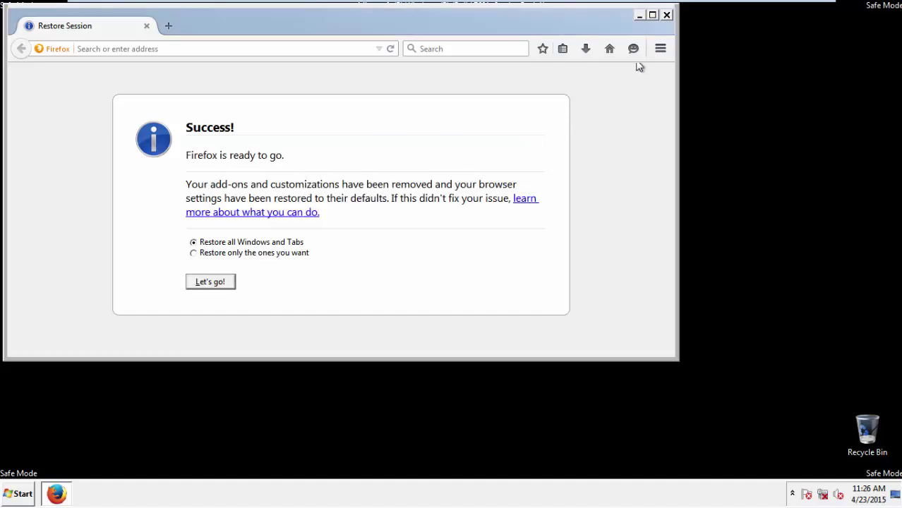
left_click(667, 14)
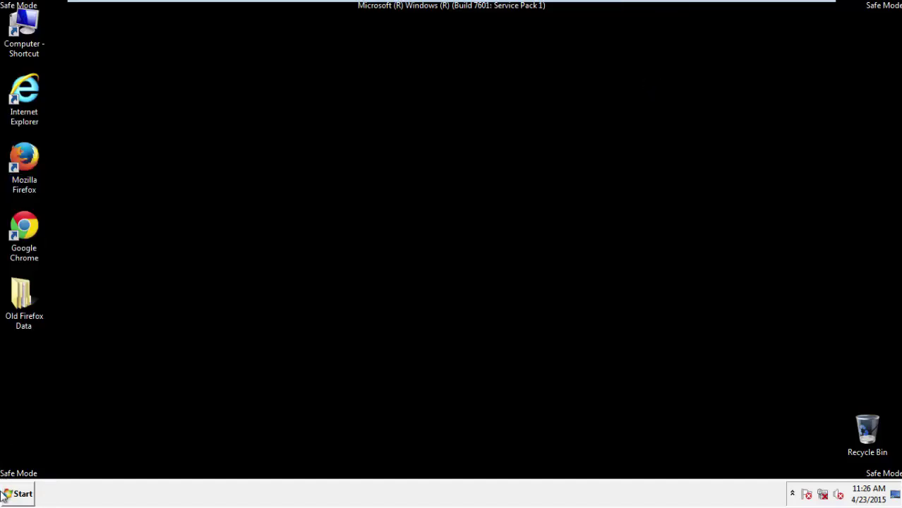
- Launch Google Chrome and go to its History page via Settings
left_click(21, 224)
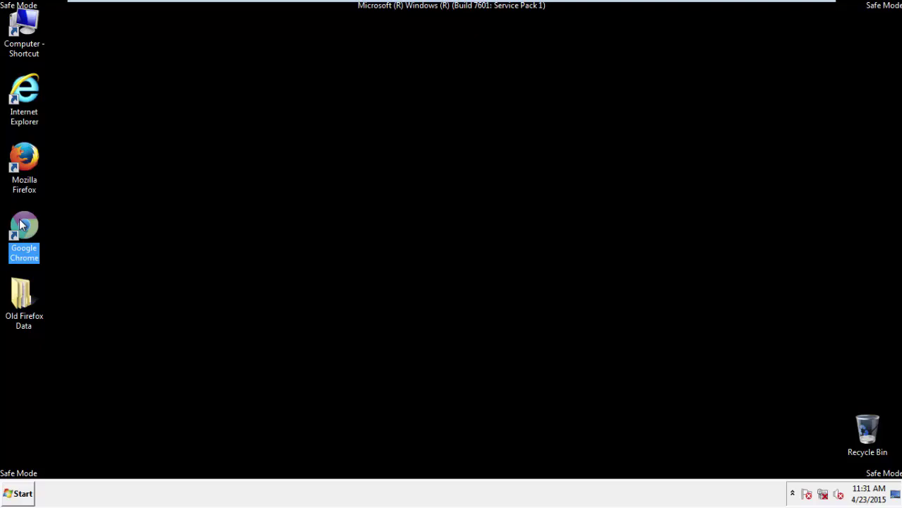
double_click(20, 222)
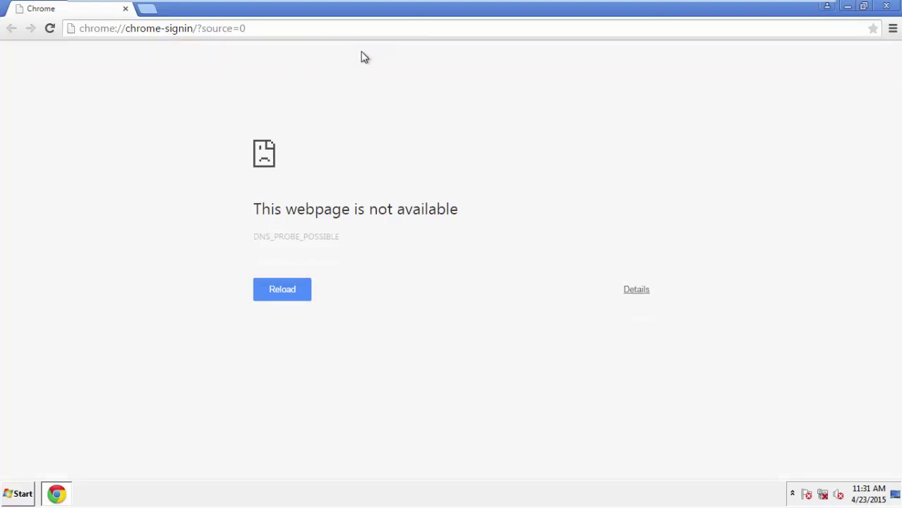
left_click(892, 33)
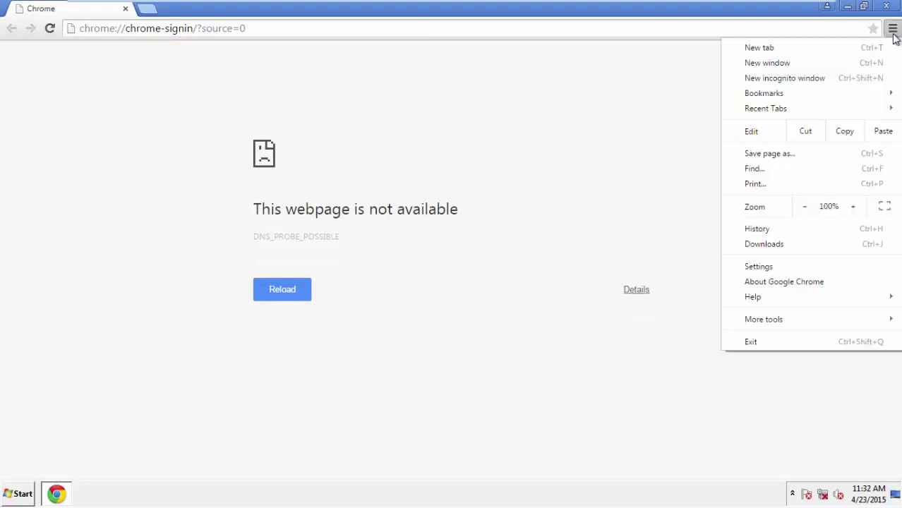
left_click(760, 266)
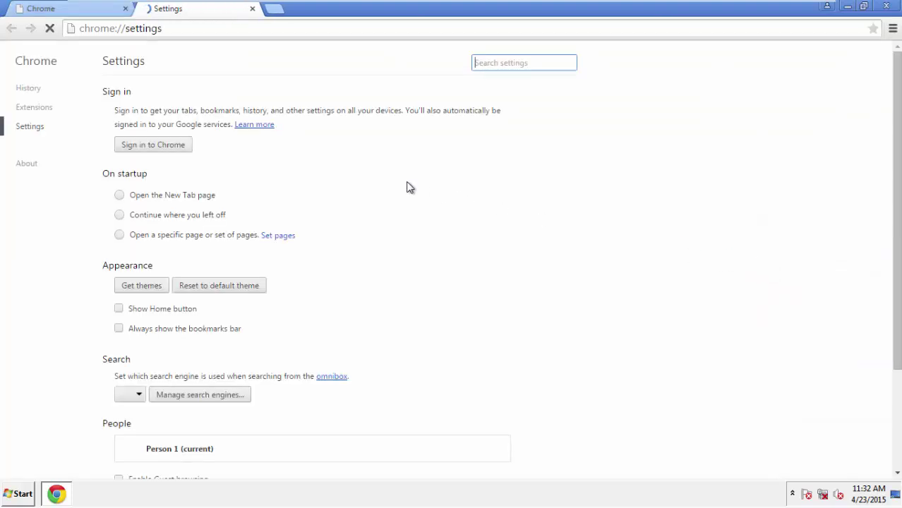
left_click(30, 89)
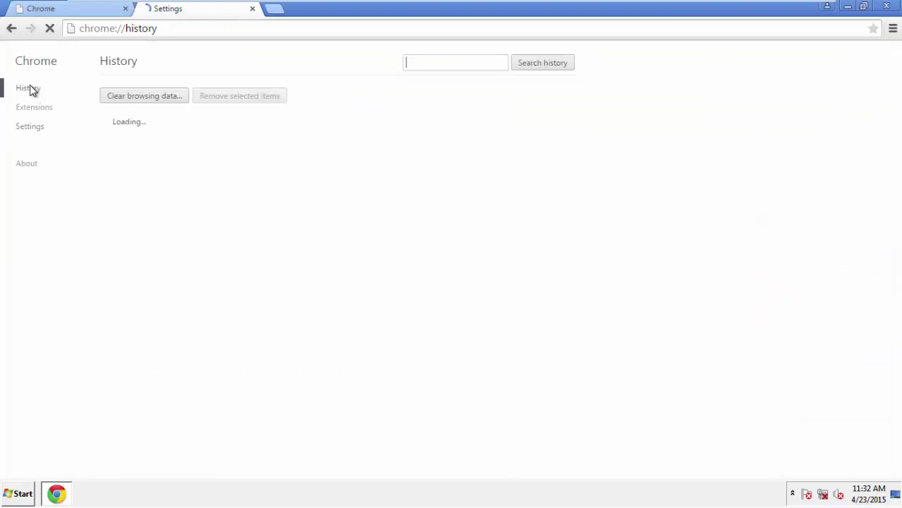
- Clear browsing data from the beginning of time, including autofill form data
left_click(134, 98)
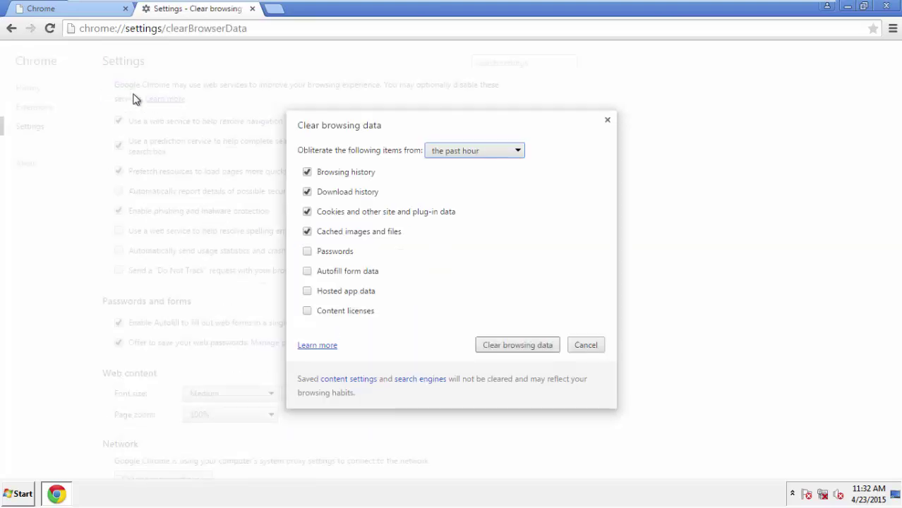
left_click(454, 152)
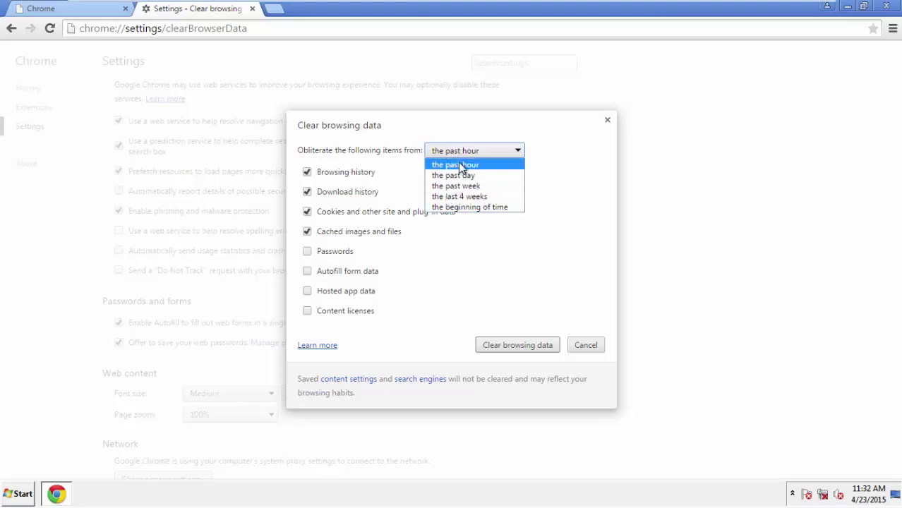
left_click(452, 208)
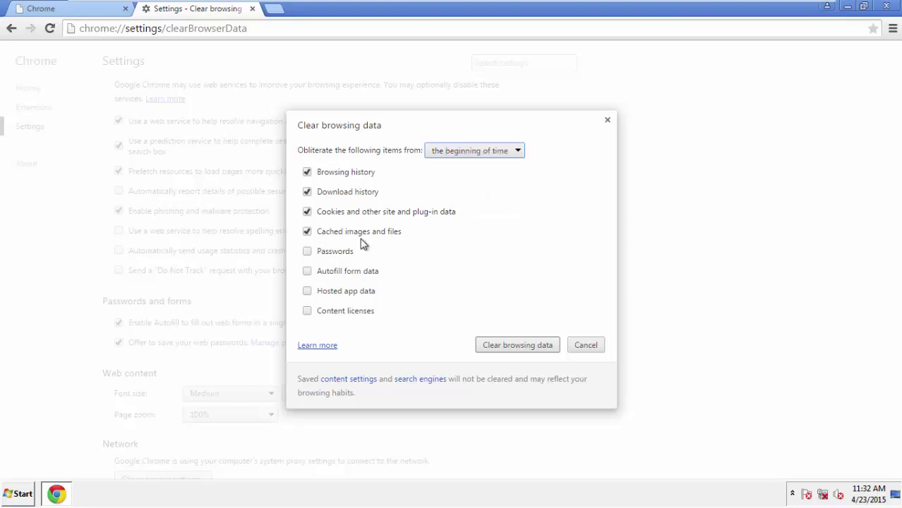
left_click(307, 272)
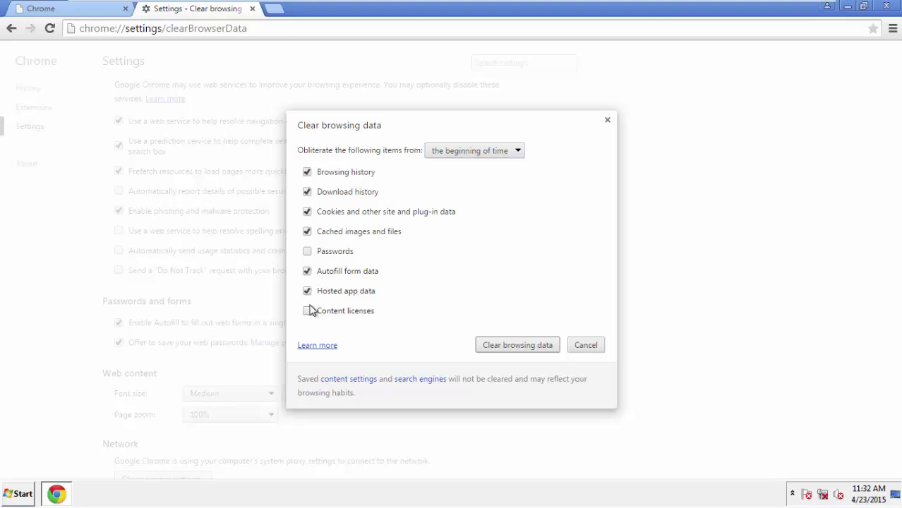
left_click(503, 346)
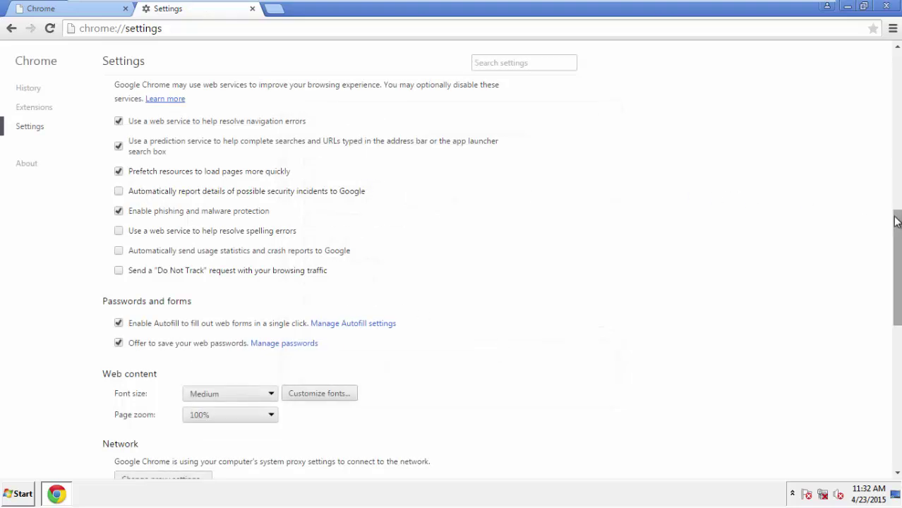
- Reset Chrome's settings to defaults, close Chrome, and deselect its desktop shortcut
left_click_drag(896, 221, 896, 378)
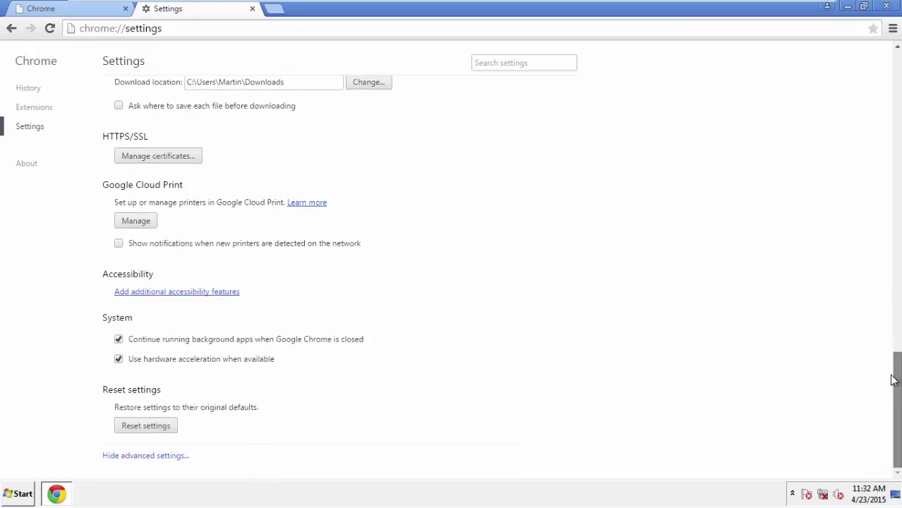
left_click(172, 430)
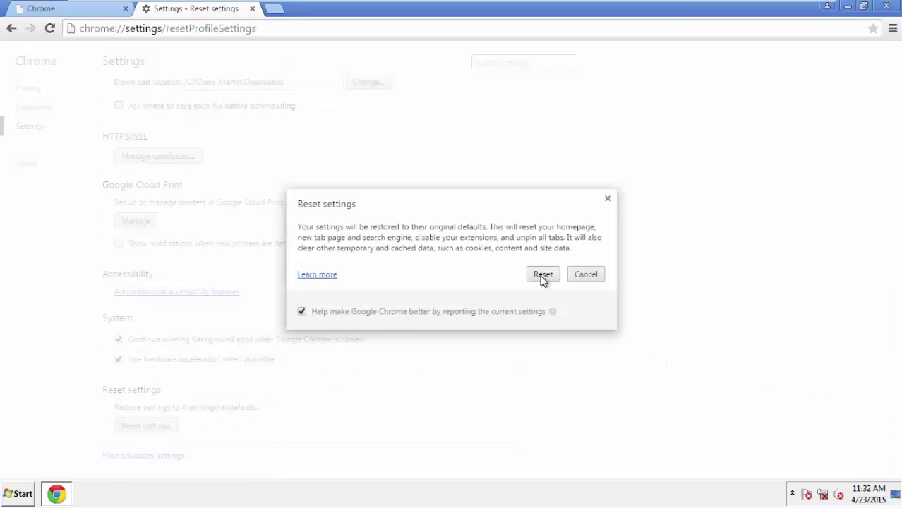
left_click(543, 275)
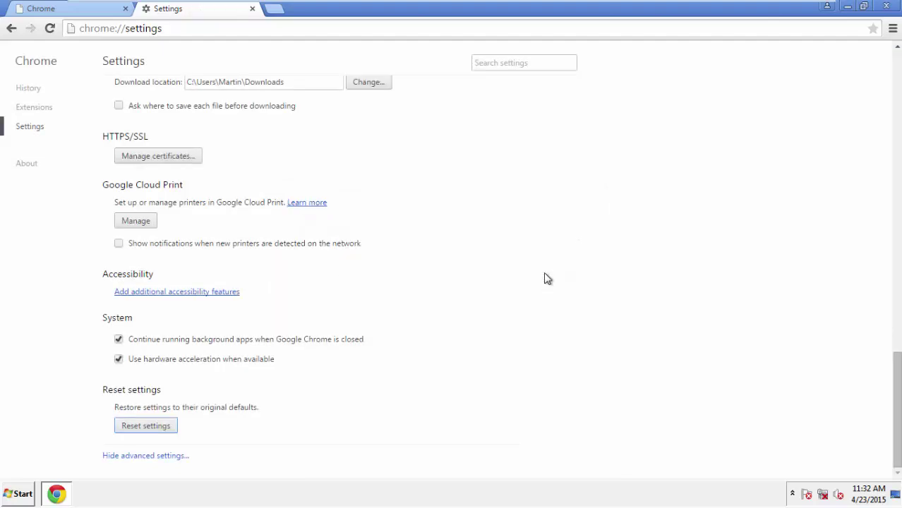
left_click(879, 6)
left_click(485, 229)
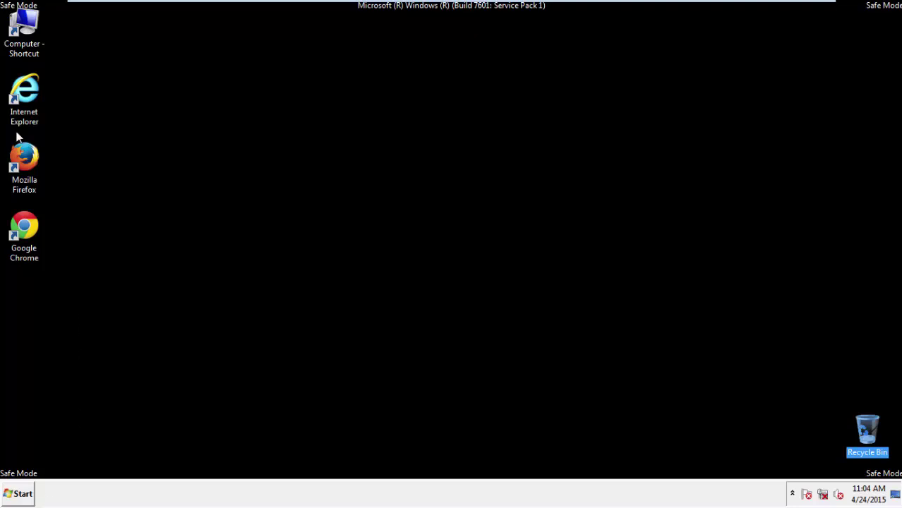
- Remove the DealNoDeal 3.4 extension from Firefox's add-ons, restart Firefox, then close it
left_click(26, 157)
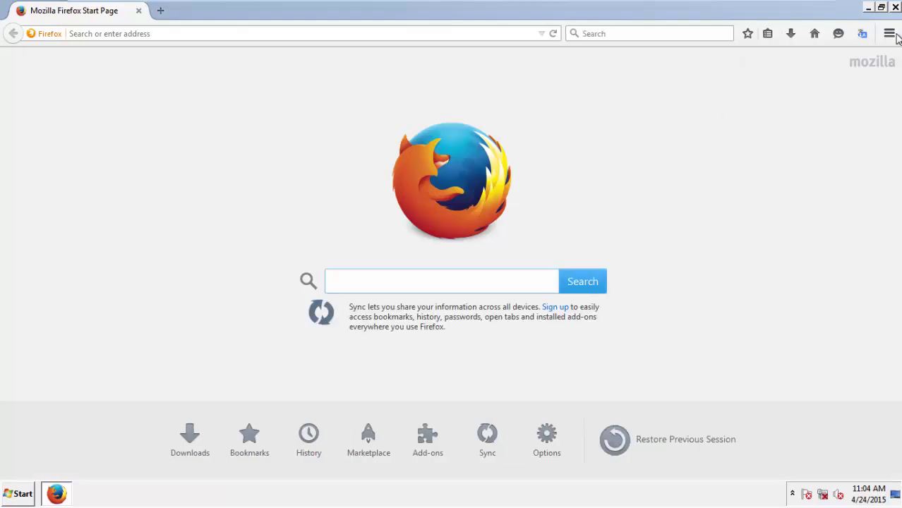
left_click(890, 34)
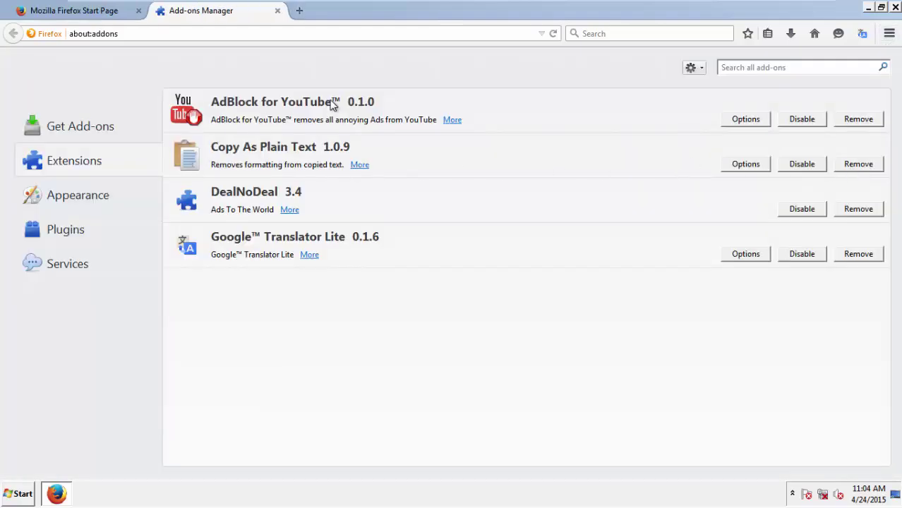
left_click(266, 197)
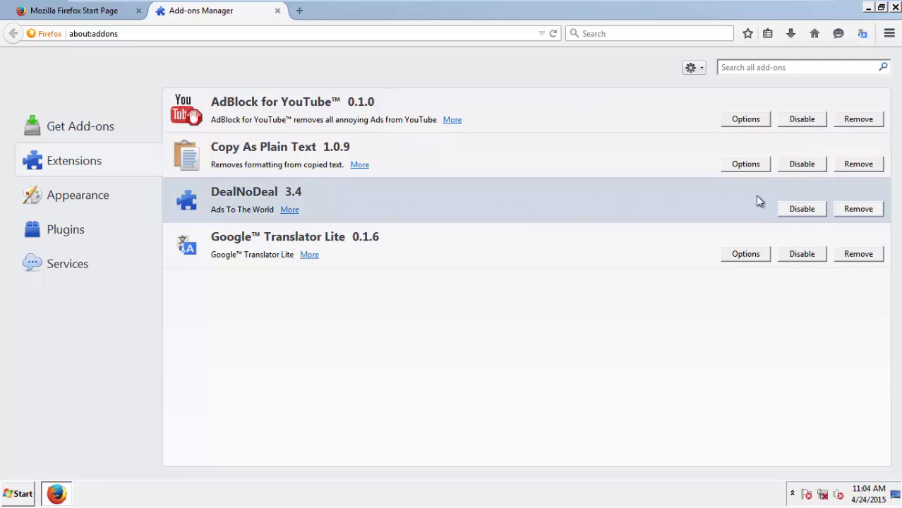
left_click(851, 210)
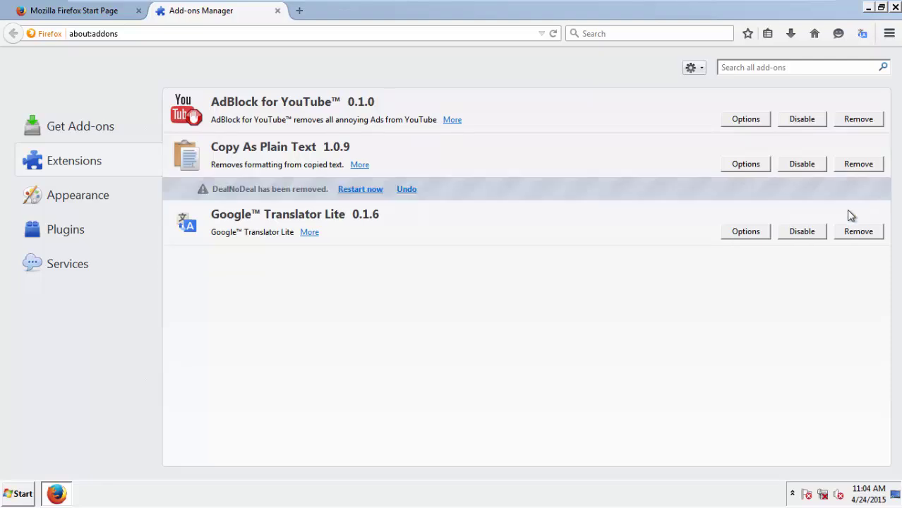
left_click(362, 191)
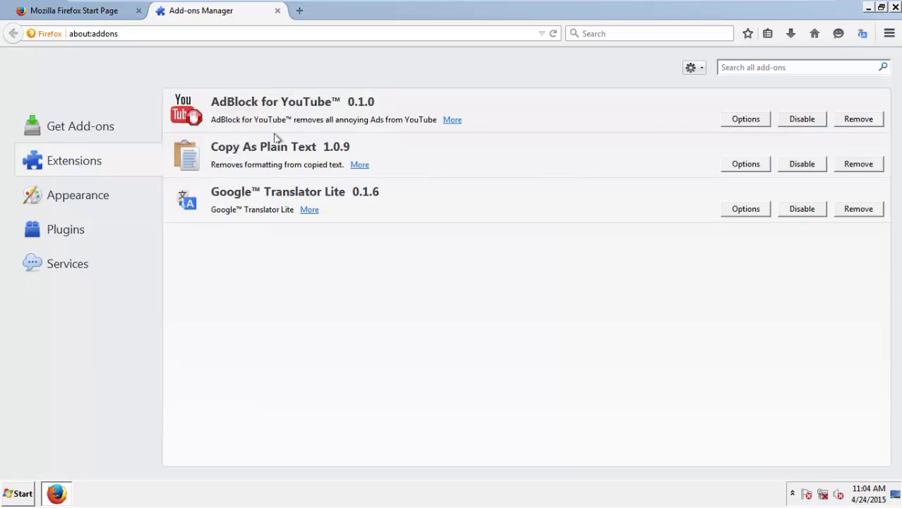
left_click(895, 7)
- Close Firefox's tabs, then delete DealNoDeal 2.1 from Chrome's extensions, leaving Docs, Sheets and Slides
left_click(408, 269)
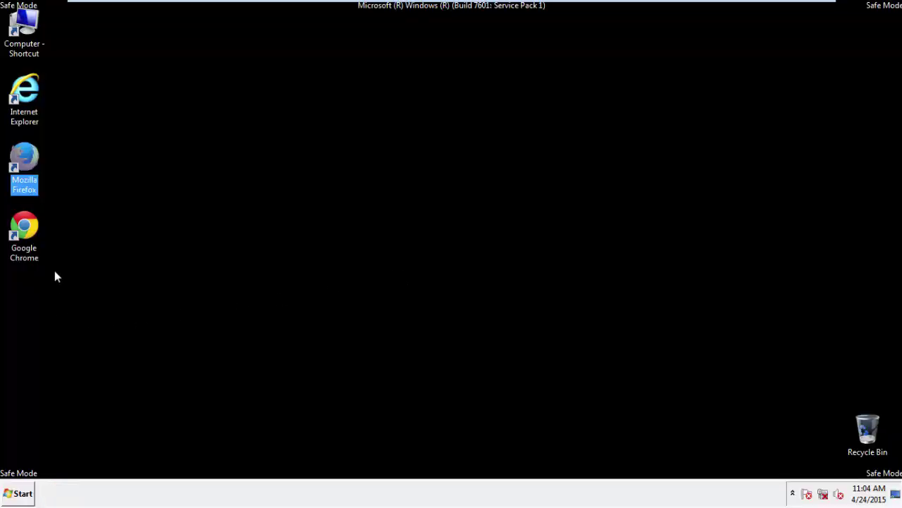
double_click(26, 231)
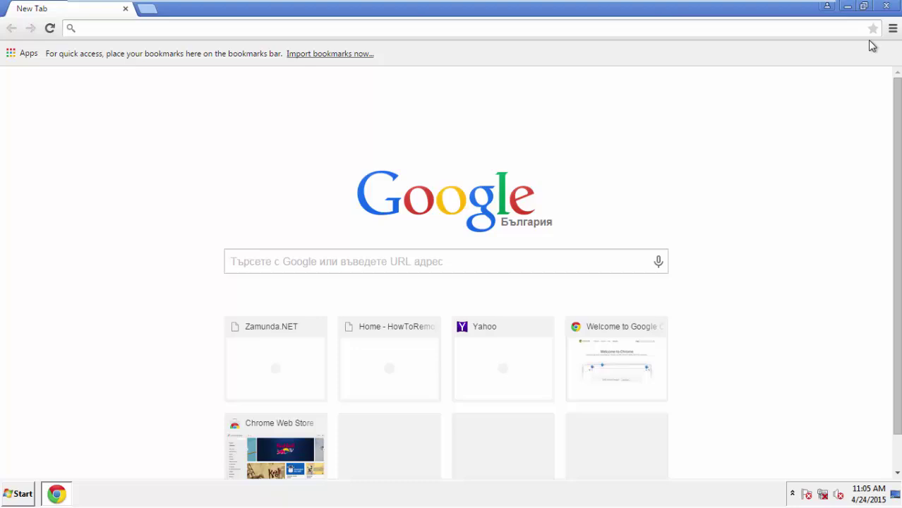
left_click(893, 29)
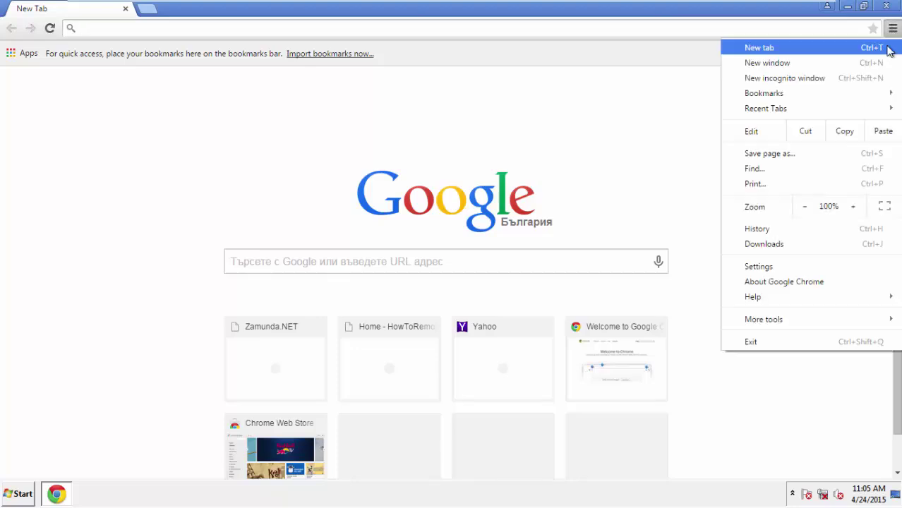
left_click(773, 267)
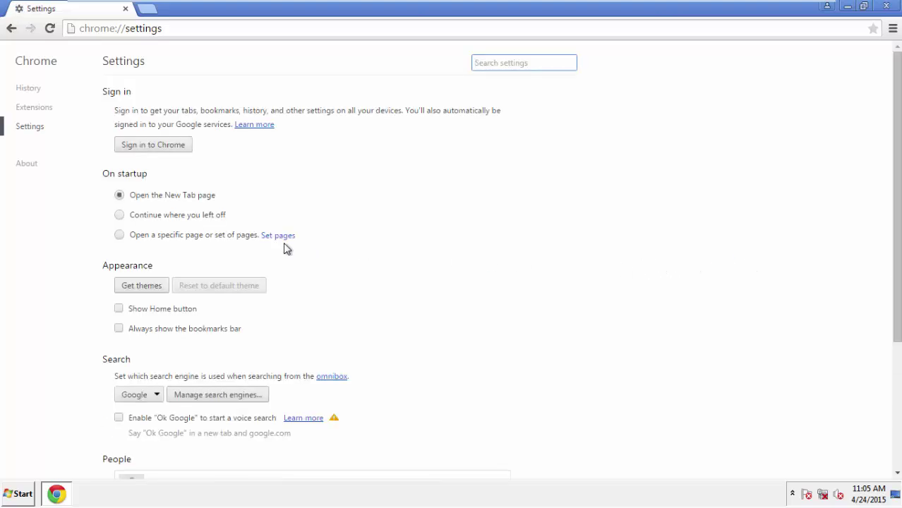
left_click(36, 108)
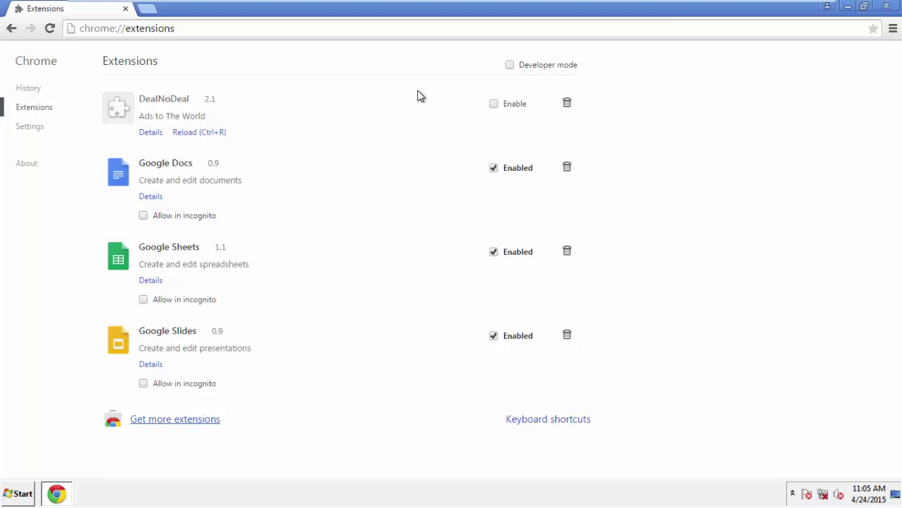
left_click(569, 105)
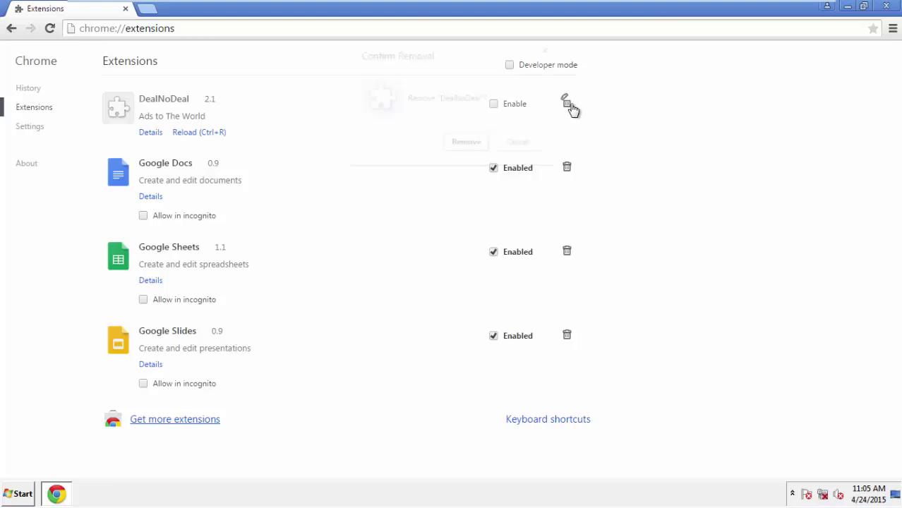
left_click(465, 145)
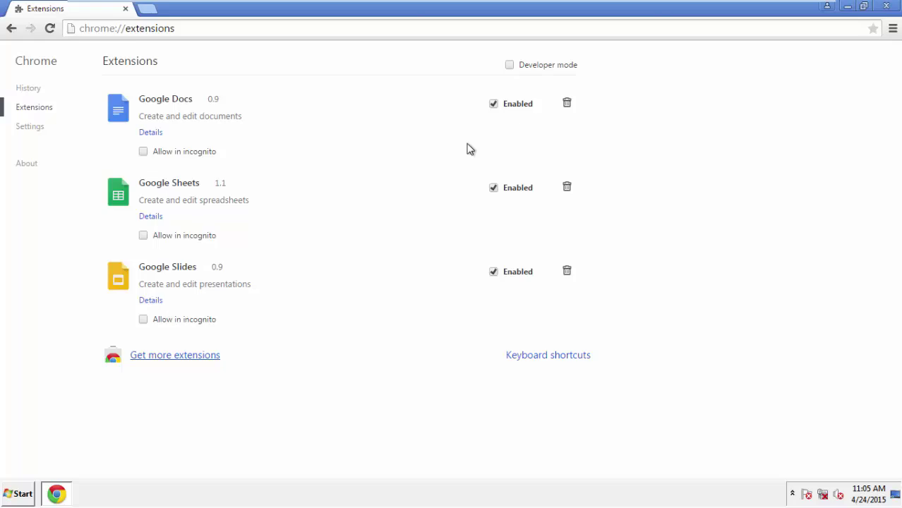
left_click(887, 7)
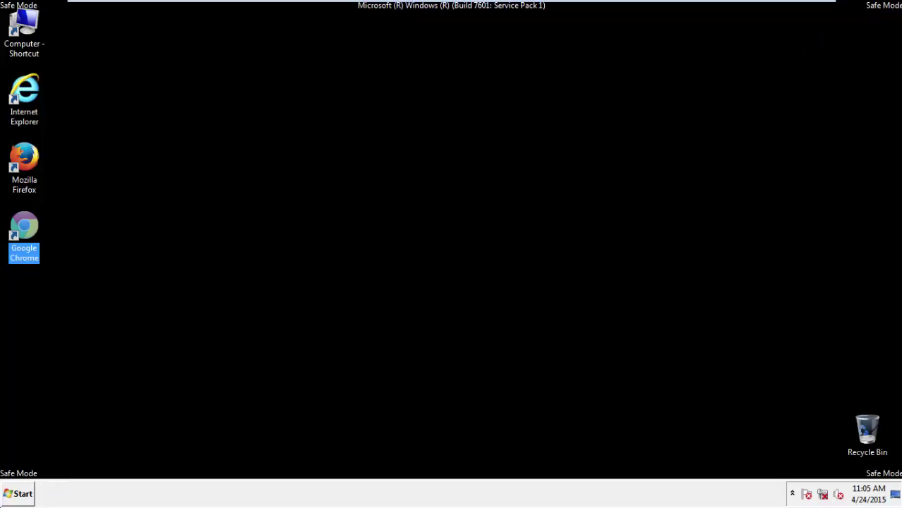
- Restart into normal Windows and verify Internet Explorer opens cleanly on the MSN homepage
left_click(9, 496)
left_click(259, 464)
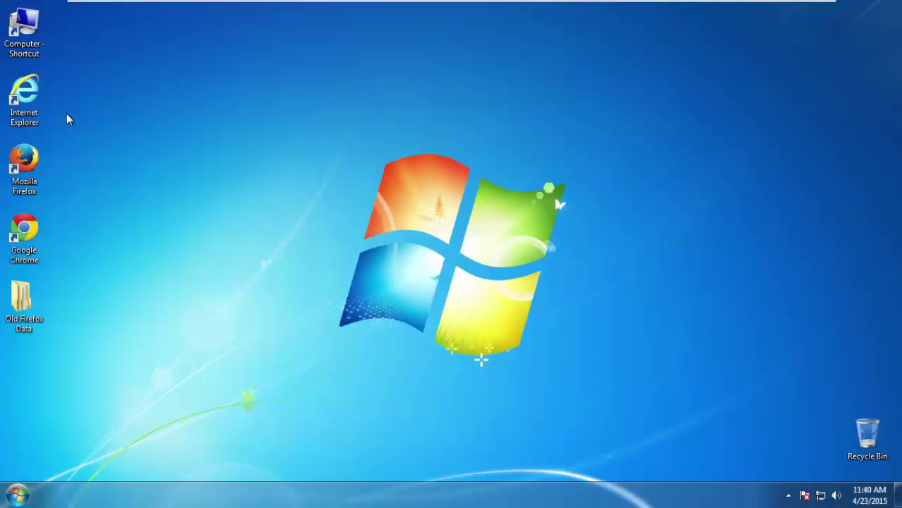
double_click(25, 91)
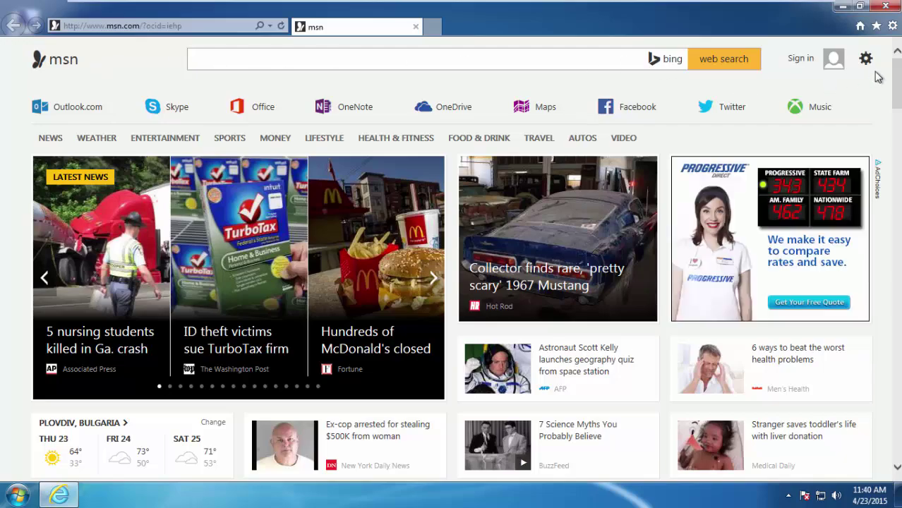
left_click_drag(895, 103, 891, 218)
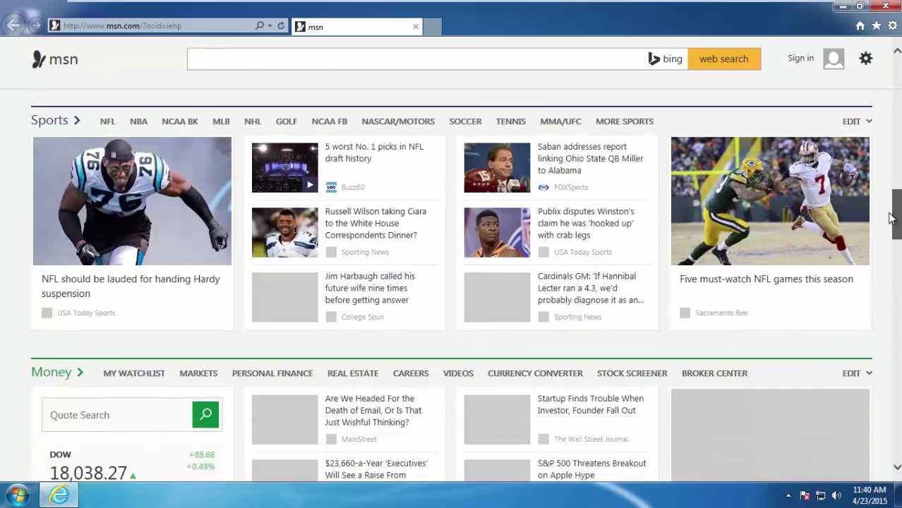
mouse_move(889, 272)
left_mouse_down()
mouse_move(892, 311)
mouse_move(898, 241)
left_mouse_up()
left_click_drag(895, 283, 894, 44)
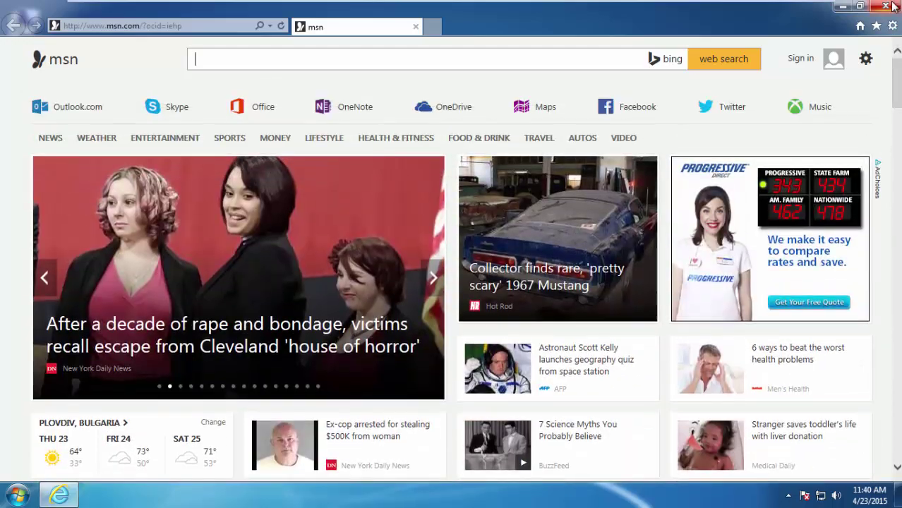
- Load the howtoremove.guide website in Chrome
left_click(893, 7)
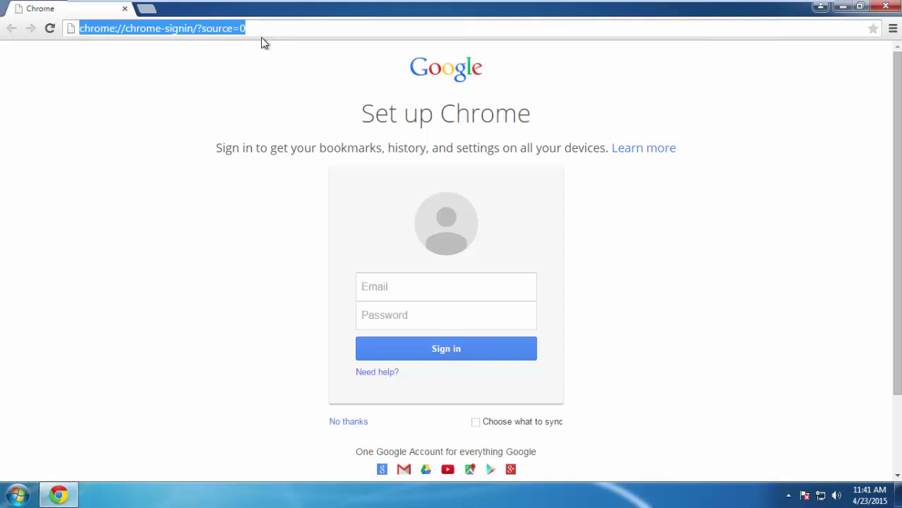
type("howtoremove.")
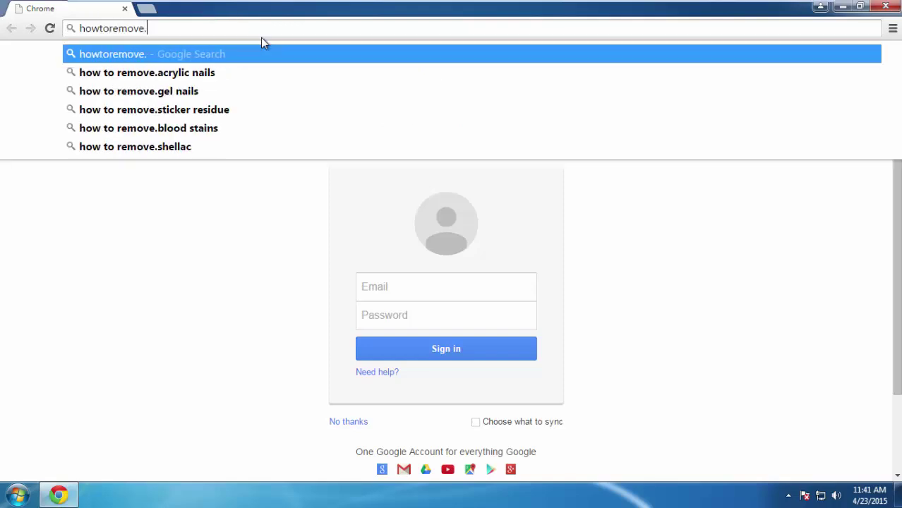
type("guide")
key("Return")
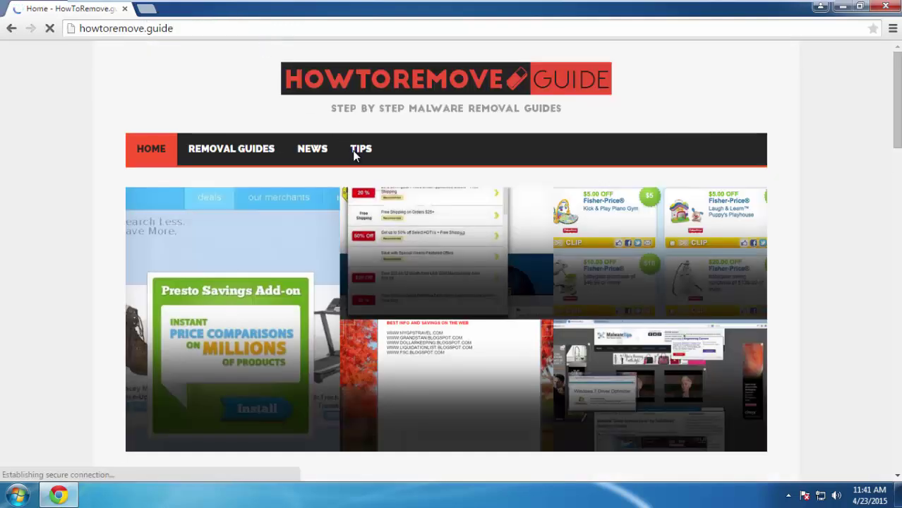
- Open PC Optimization Tips from the site's TIPS section and jump to Tip Number 2
left_click(358, 149)
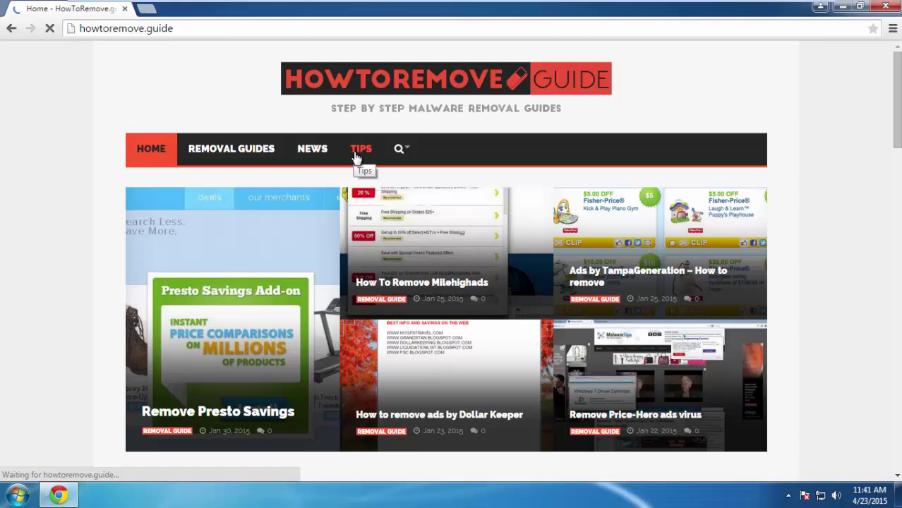
left_click(175, 309)
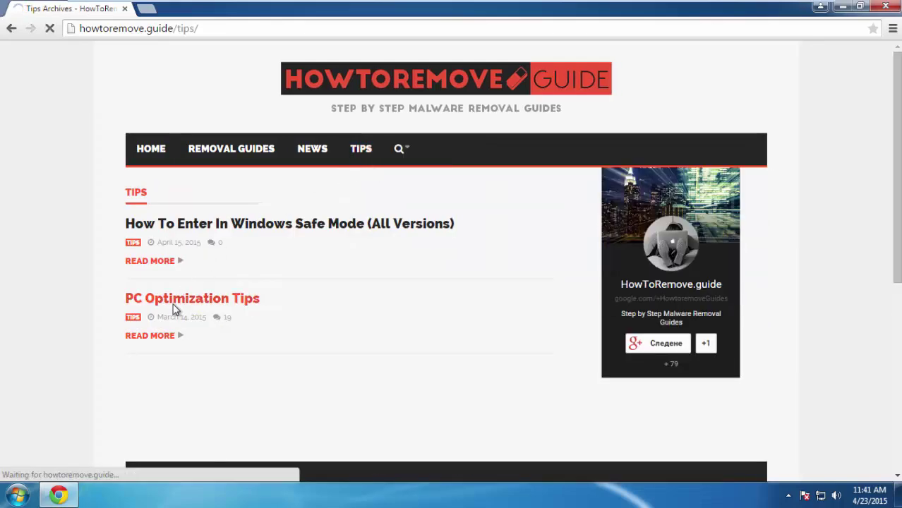
left_click(55, 238)
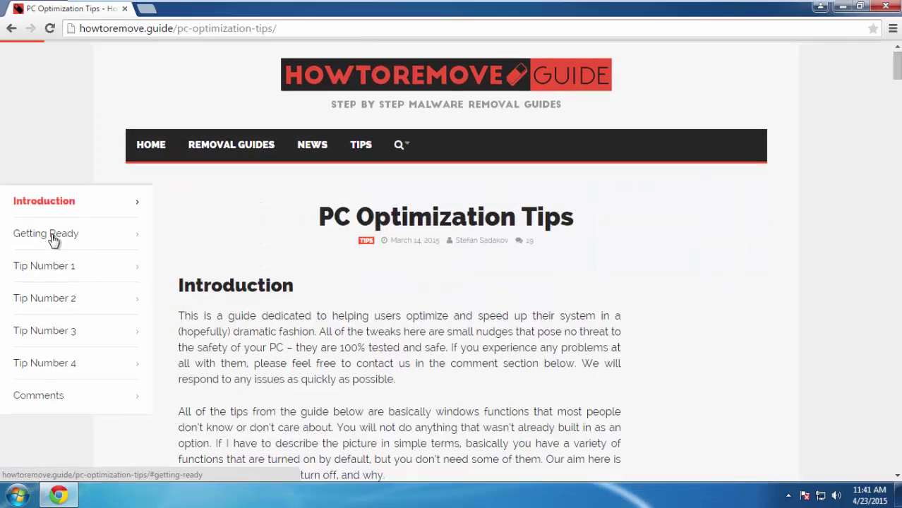
left_click(62, 146)
left_click(53, 171)
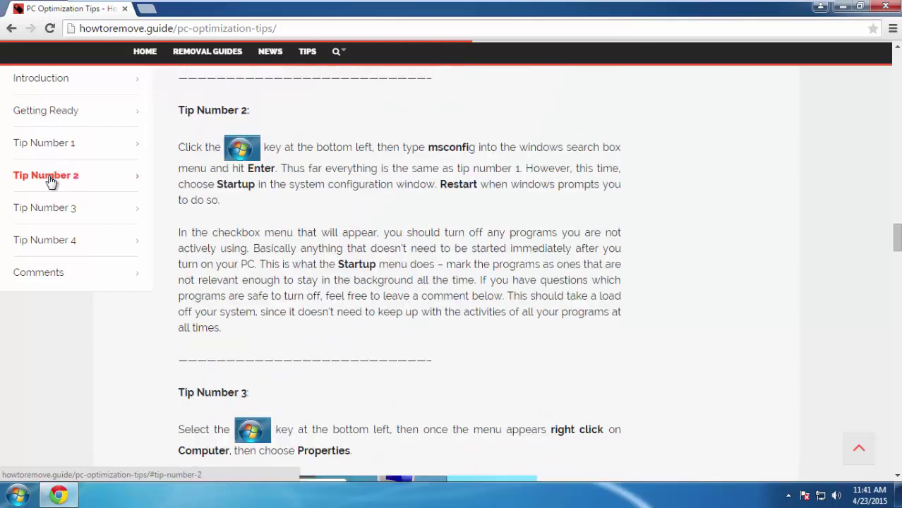